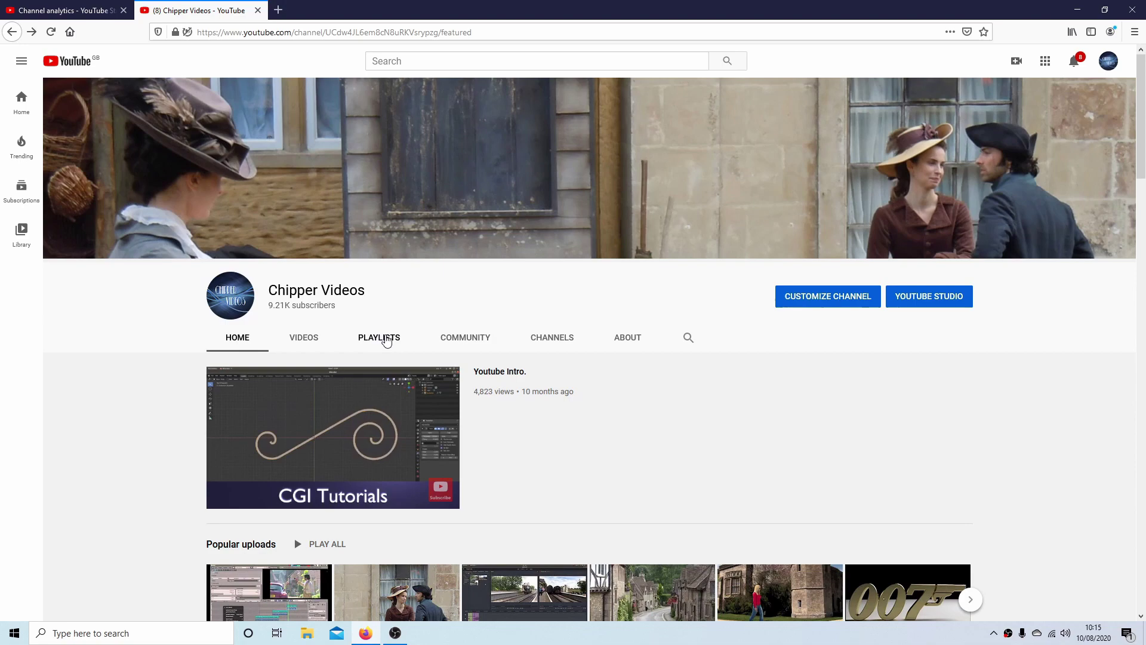
Step: Start a new General scene holding only the default cube, camera and light
left_click(384, 334)
left_click_drag(1142, 188, 1142, 319)
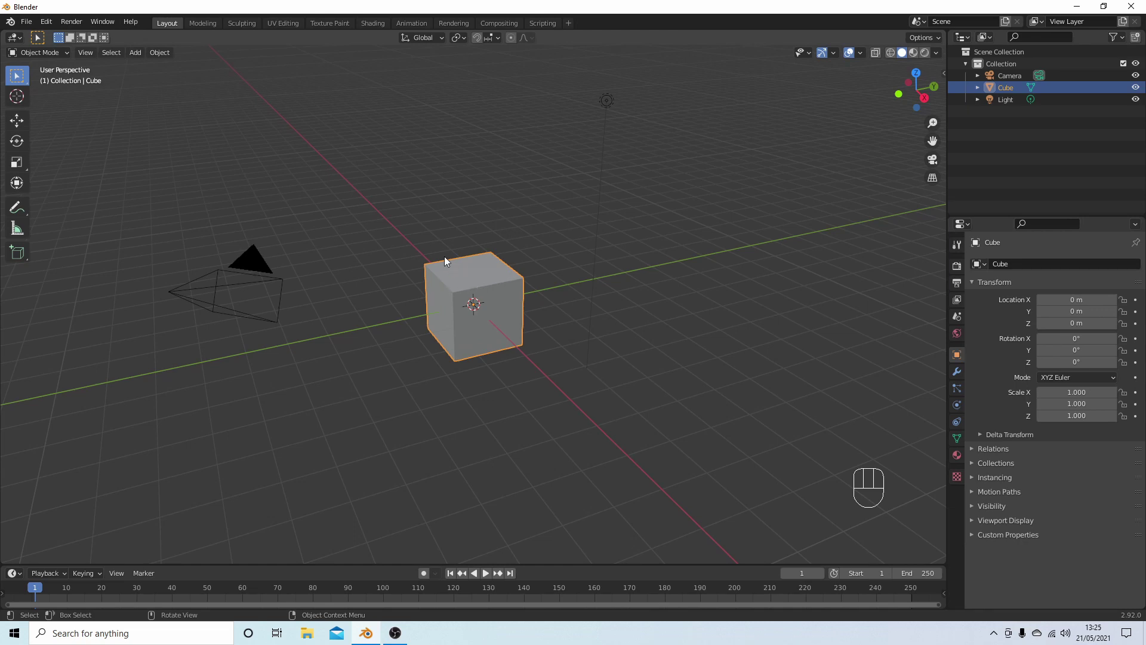
Step: Delete the default cube and add an Ico Sphere at the world origin, zooming in
key("Delete")
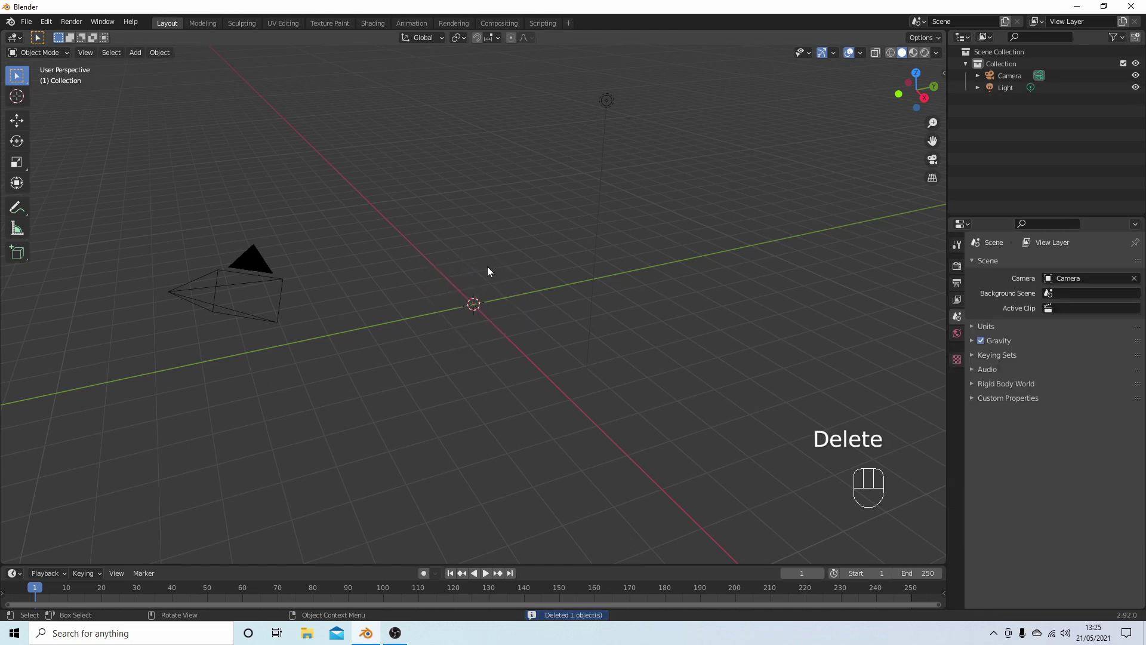
key("shift+a")
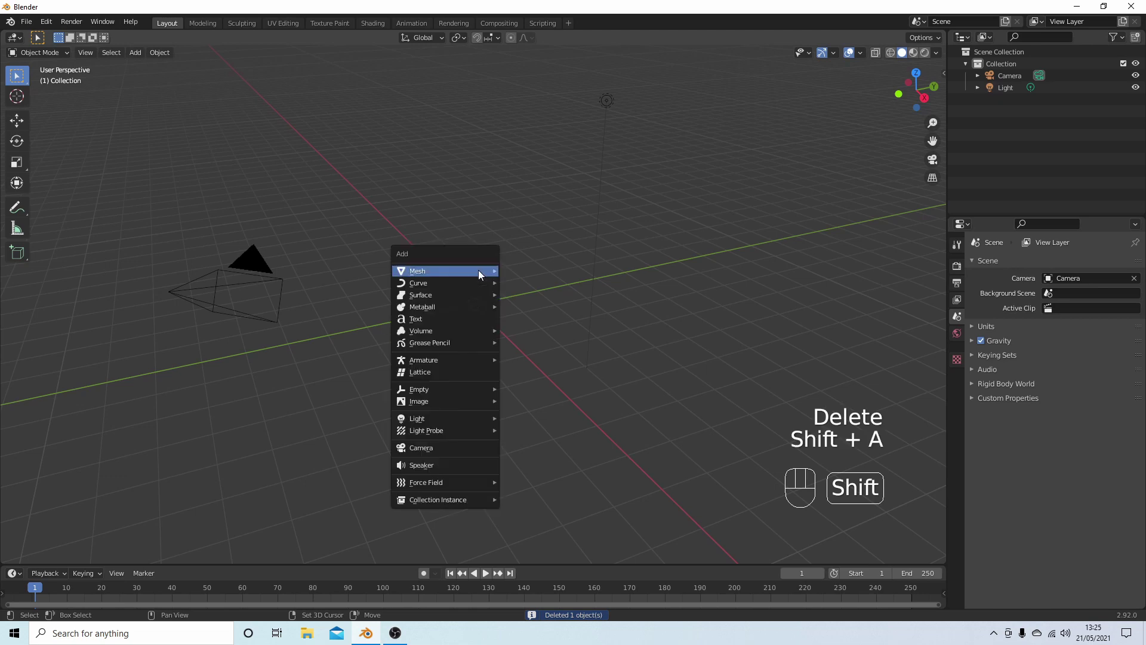
mouse_move(478, 271)
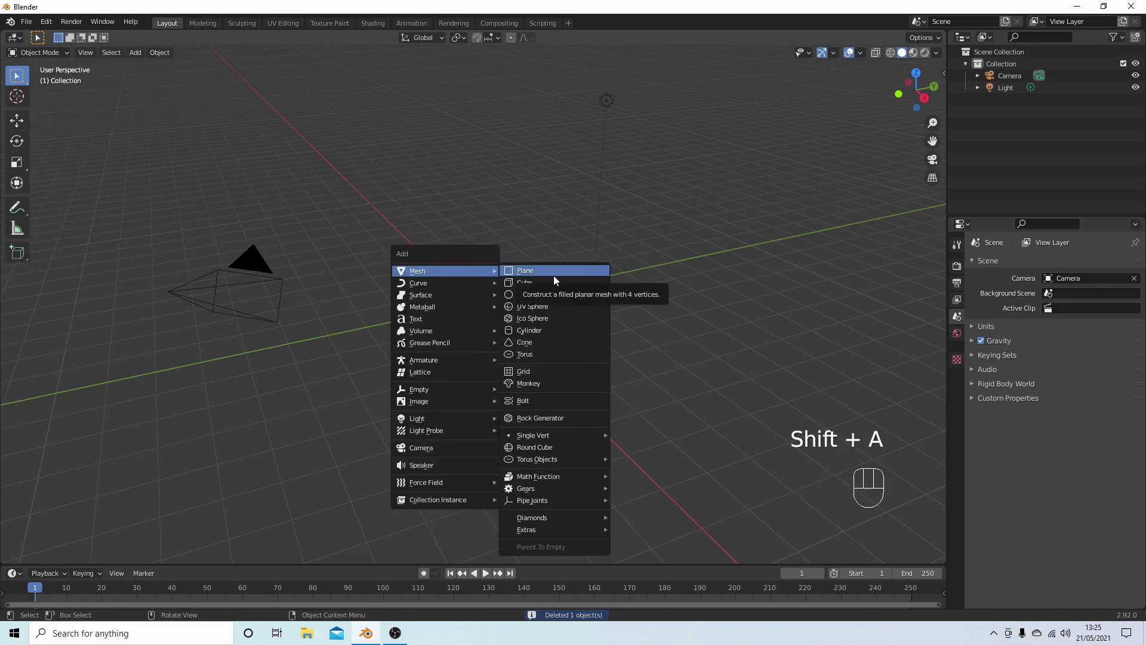
left_click(549, 321)
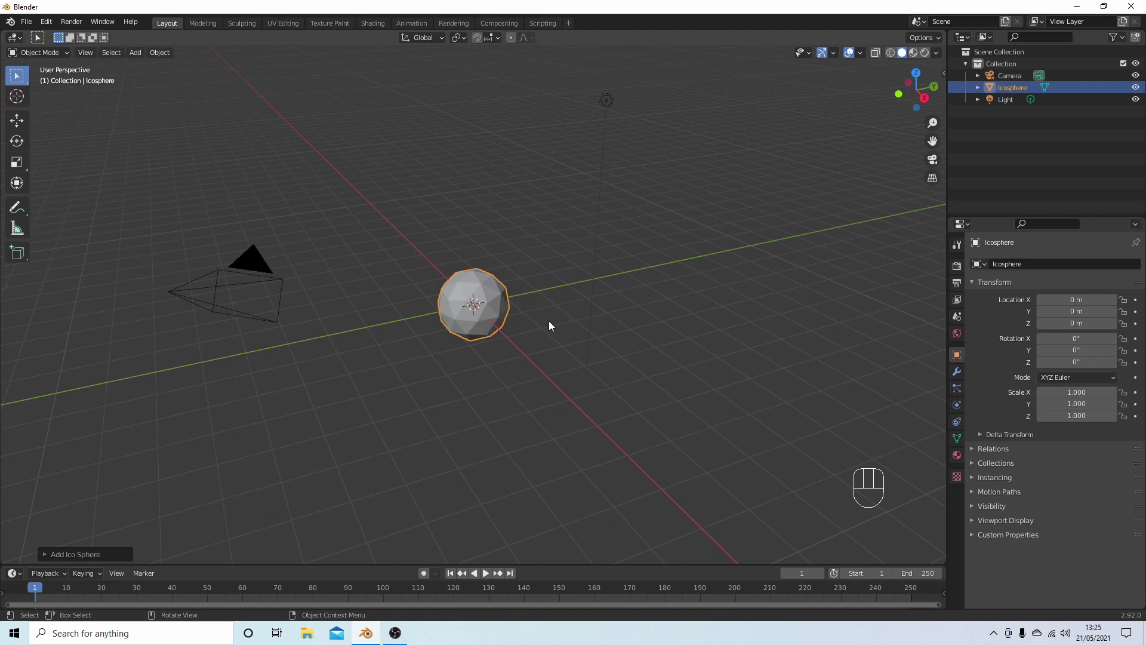
scroll(549, 323, "up", 7)
scroll(549, 321, "up", 3)
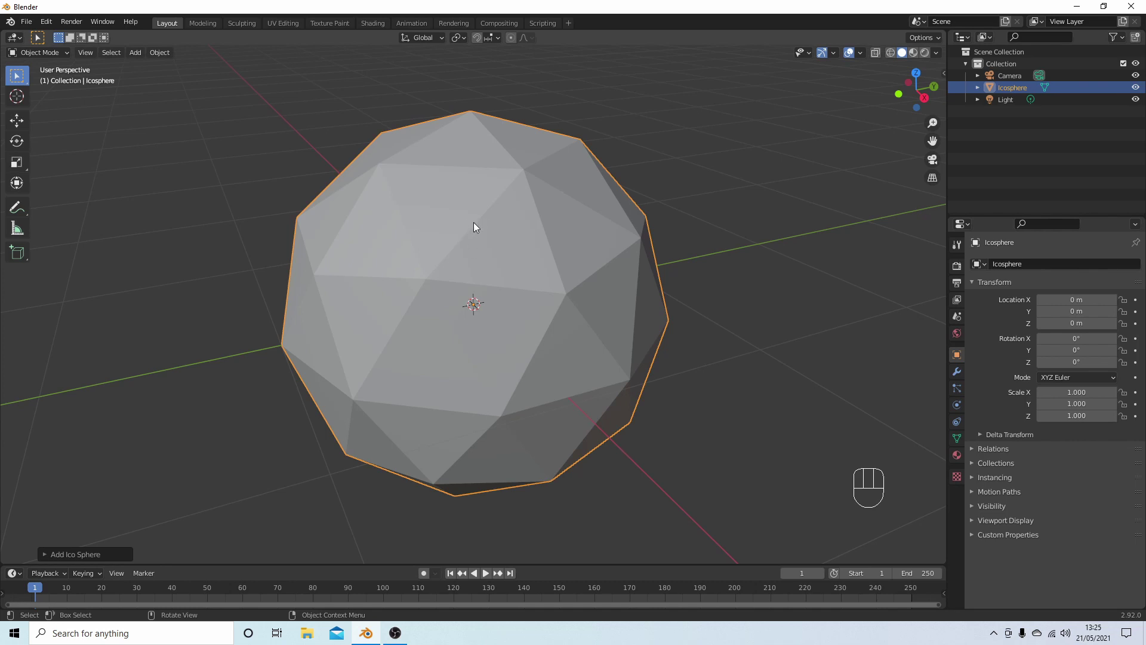
Step: In Edit Mode, delete the icosphere's edges and faces, keeping only its vertices
key("Tab")
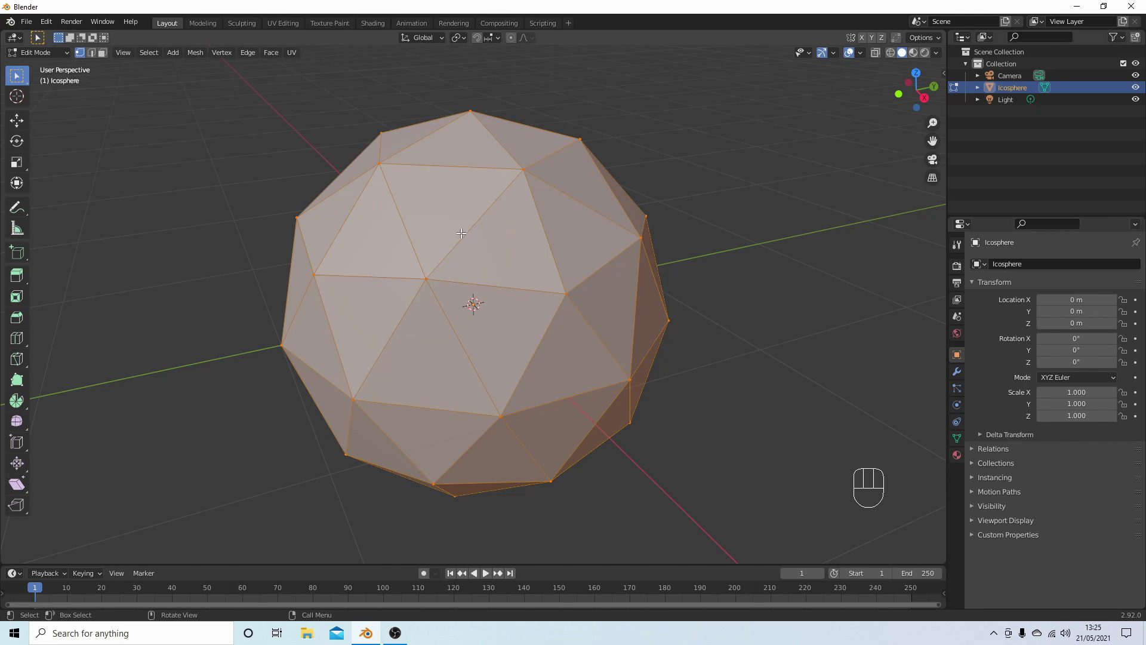
key("x")
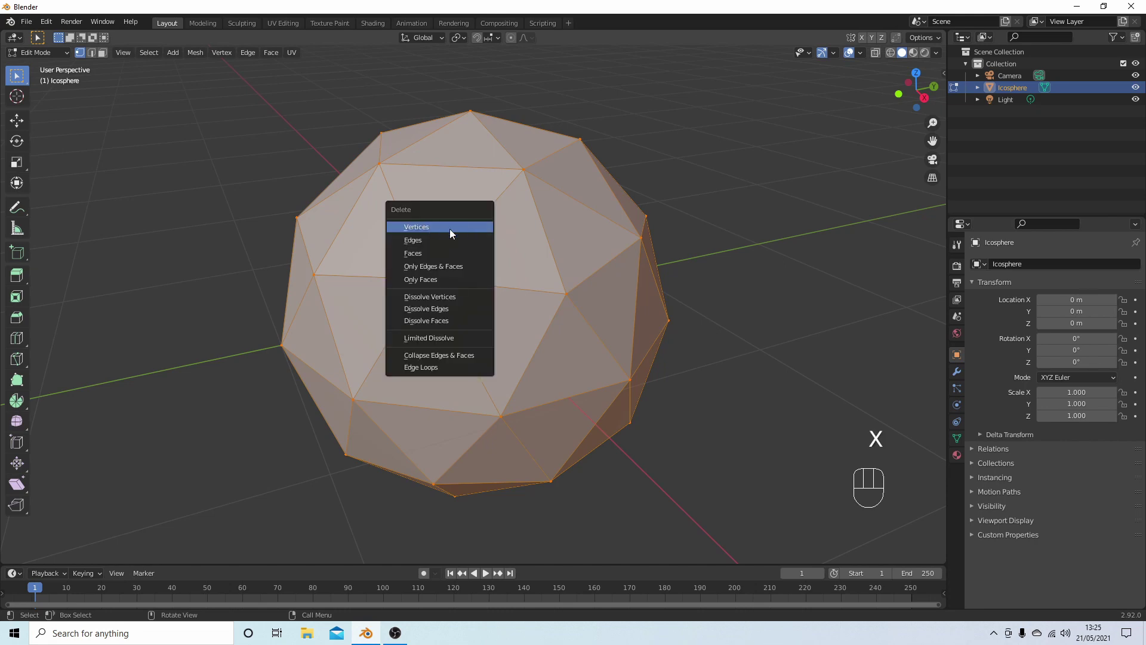
left_click(447, 267)
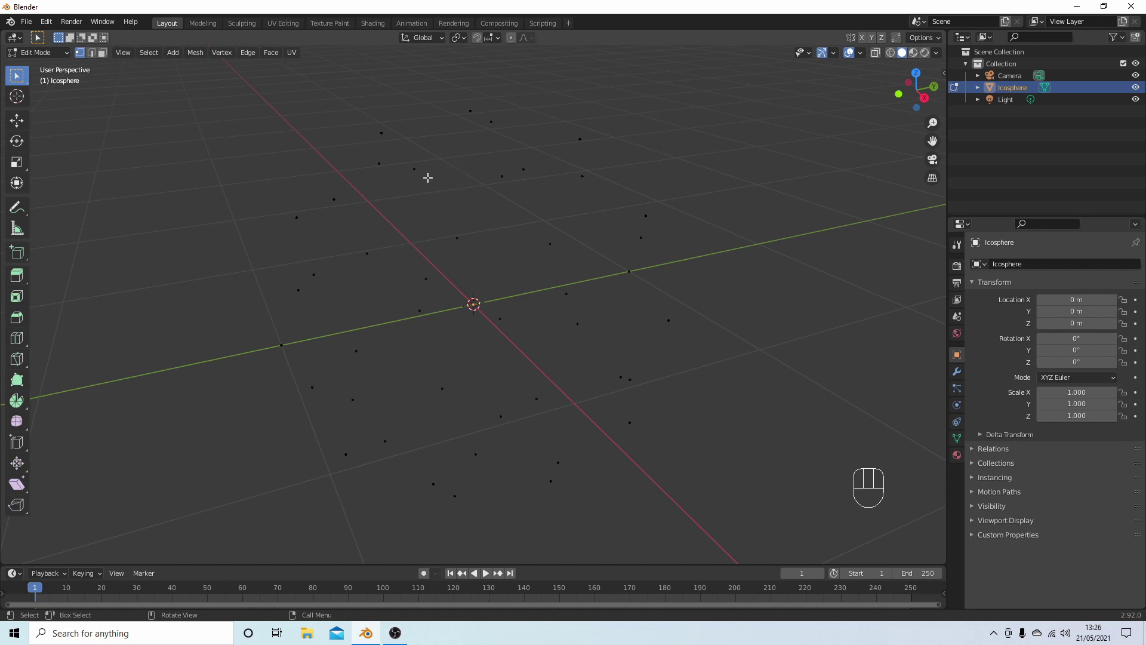
Step: Extrude all vertices and scale the extrusion by 0.999, then return to Object Mode
key("a")
key("e")
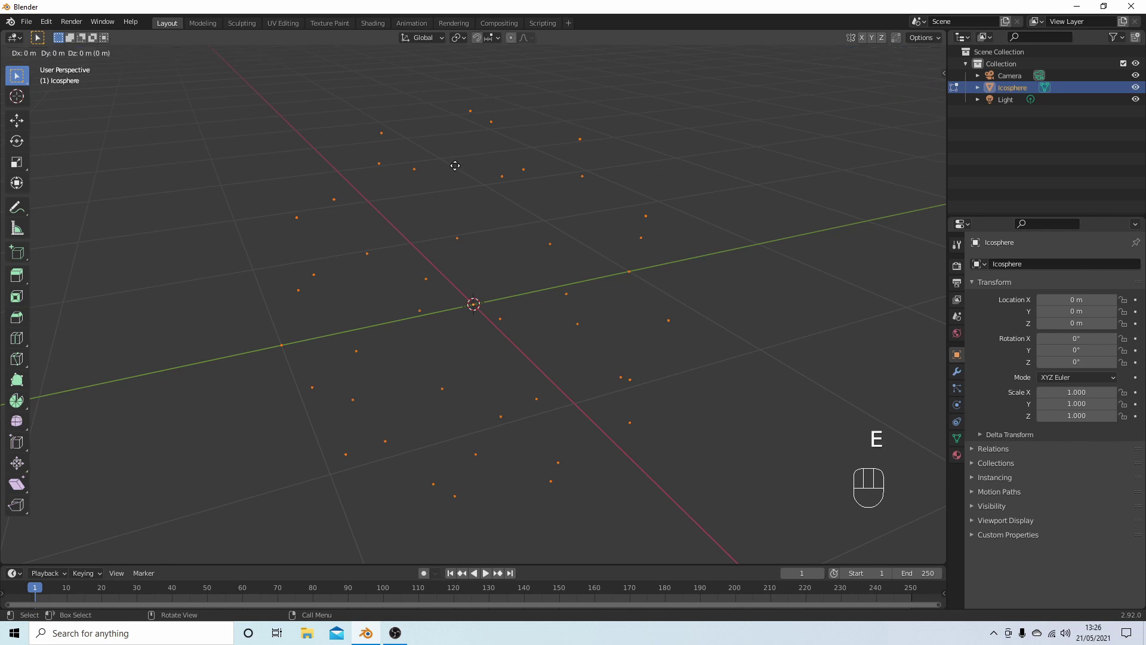
key("s")
key("period")
type("999")
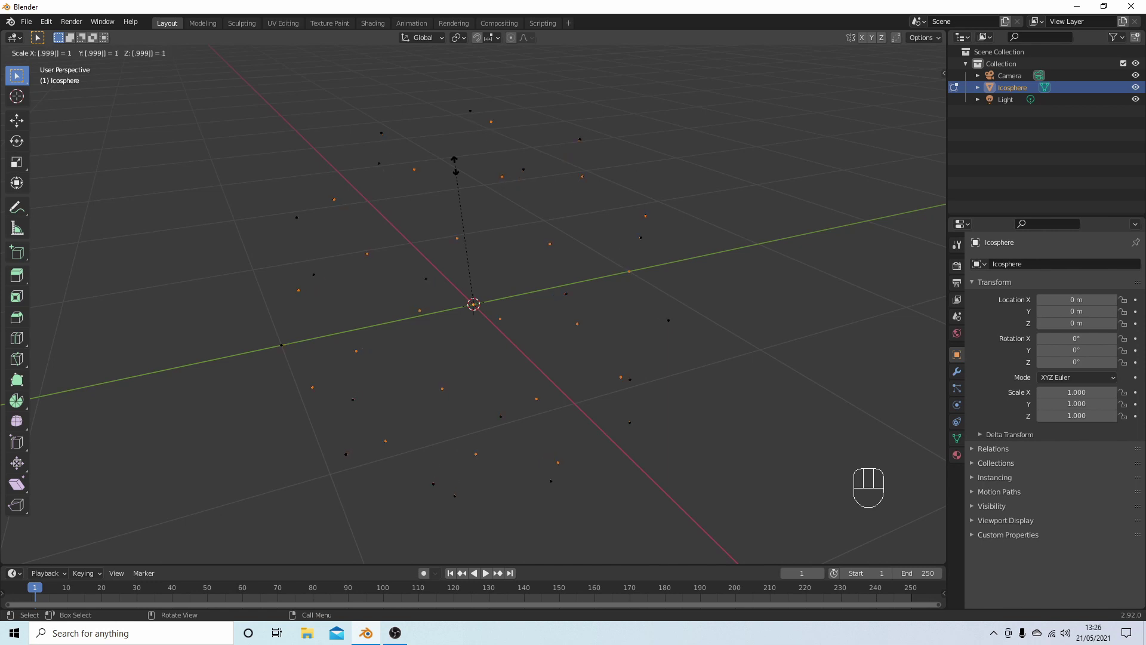
key("Return")
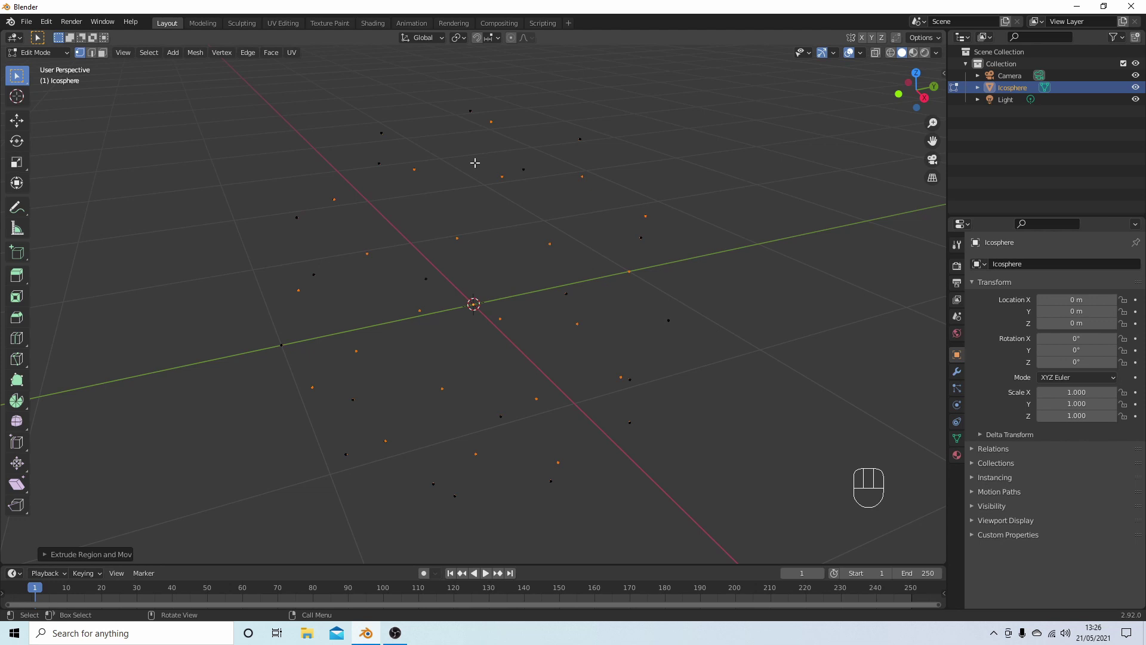
key("Tab")
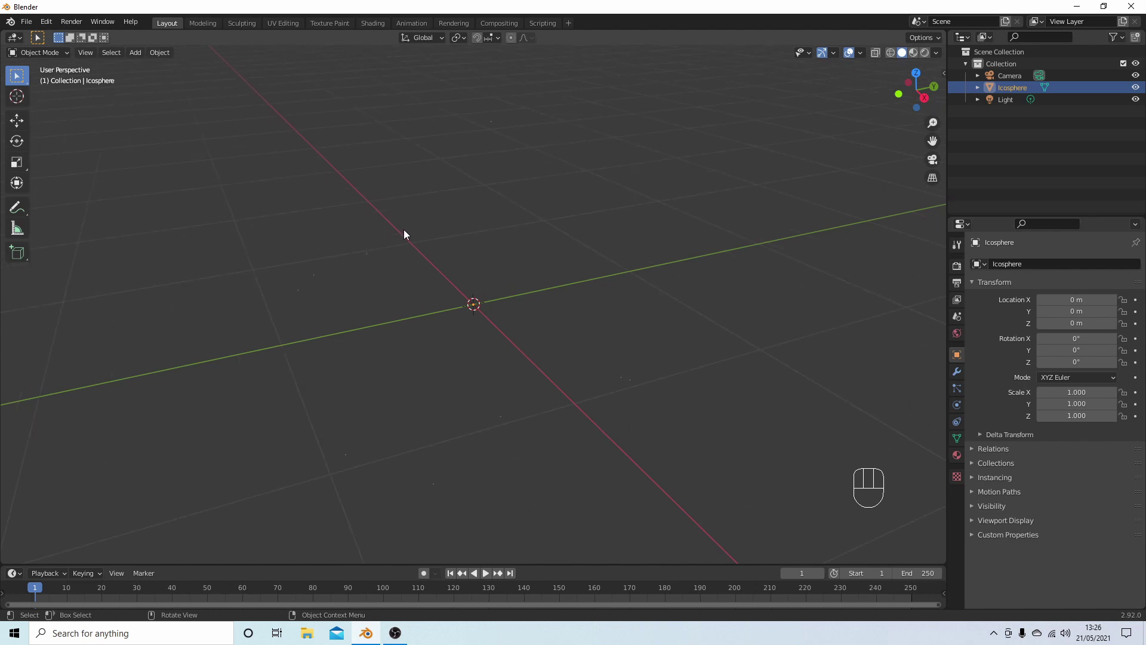
Step: Convert the Icosphere object into a curve
left_click(160, 54)
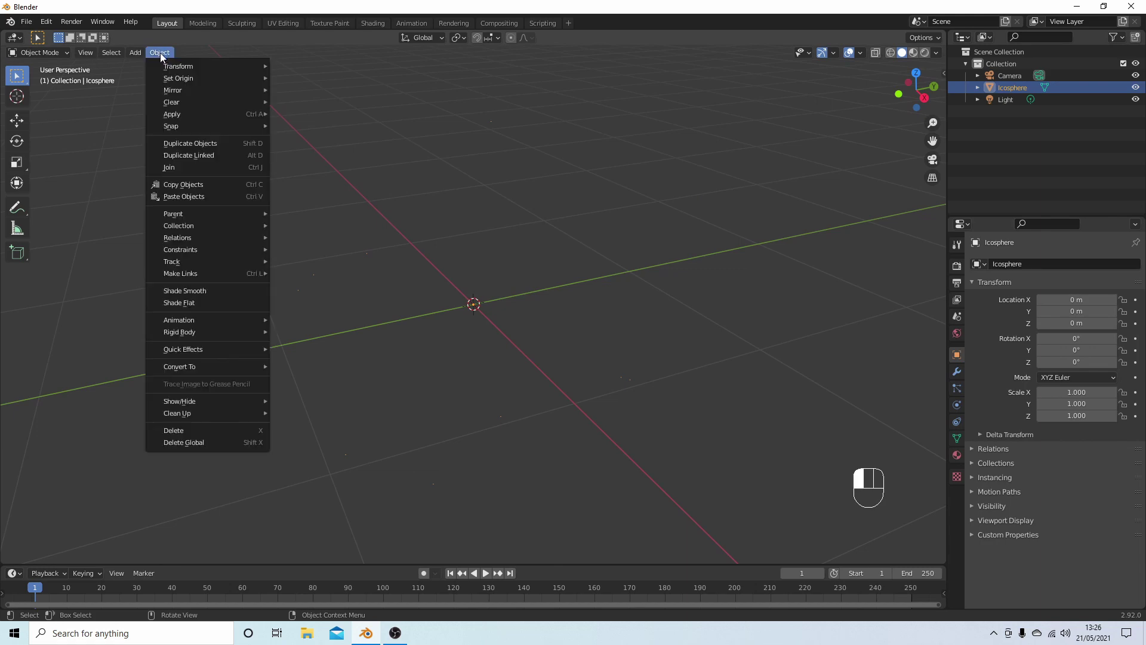
mouse_move(200, 373)
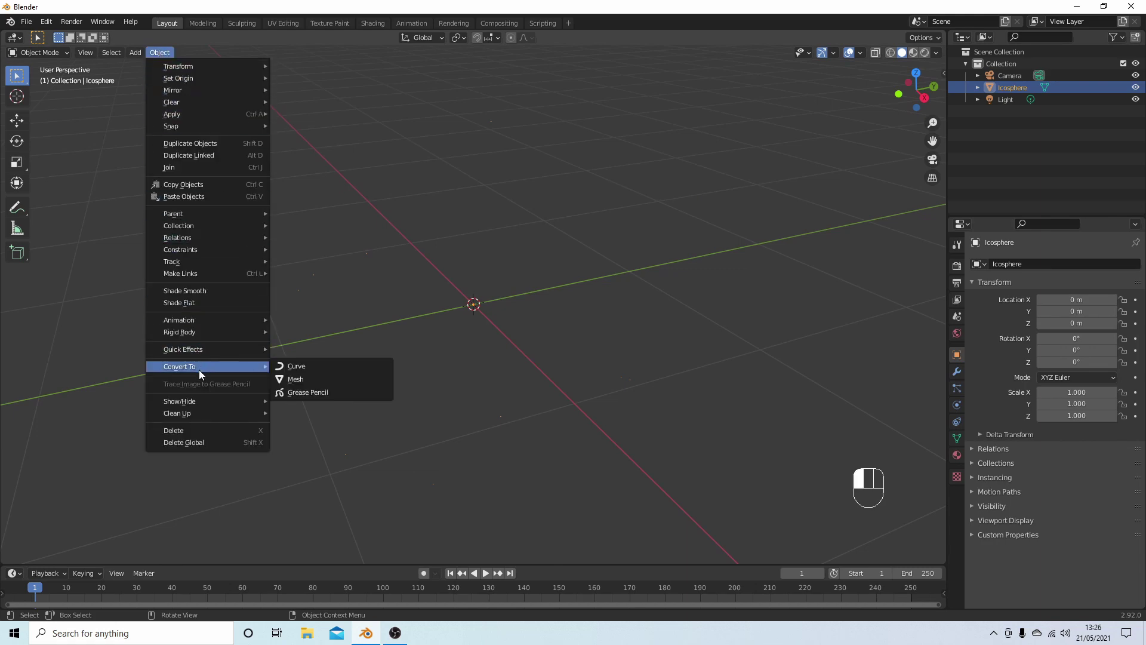
left_click(324, 369)
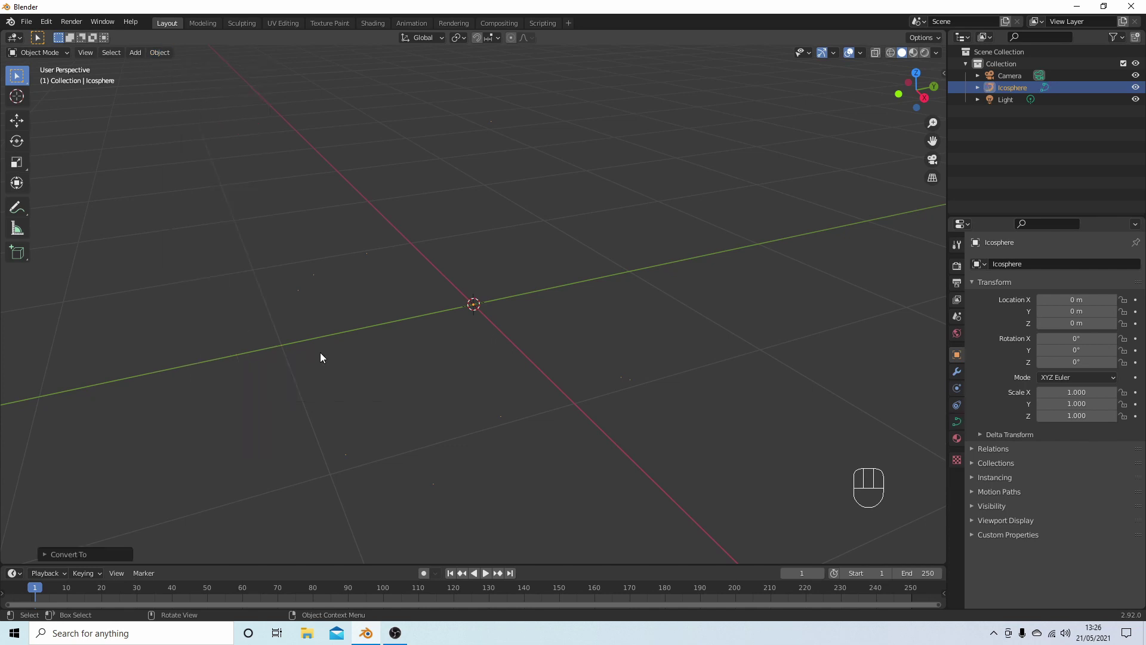
Step: Set the curve's Round bevel to Depth 0.11 m and Resolution 8, with Fill Caps enabled
left_click(956, 424)
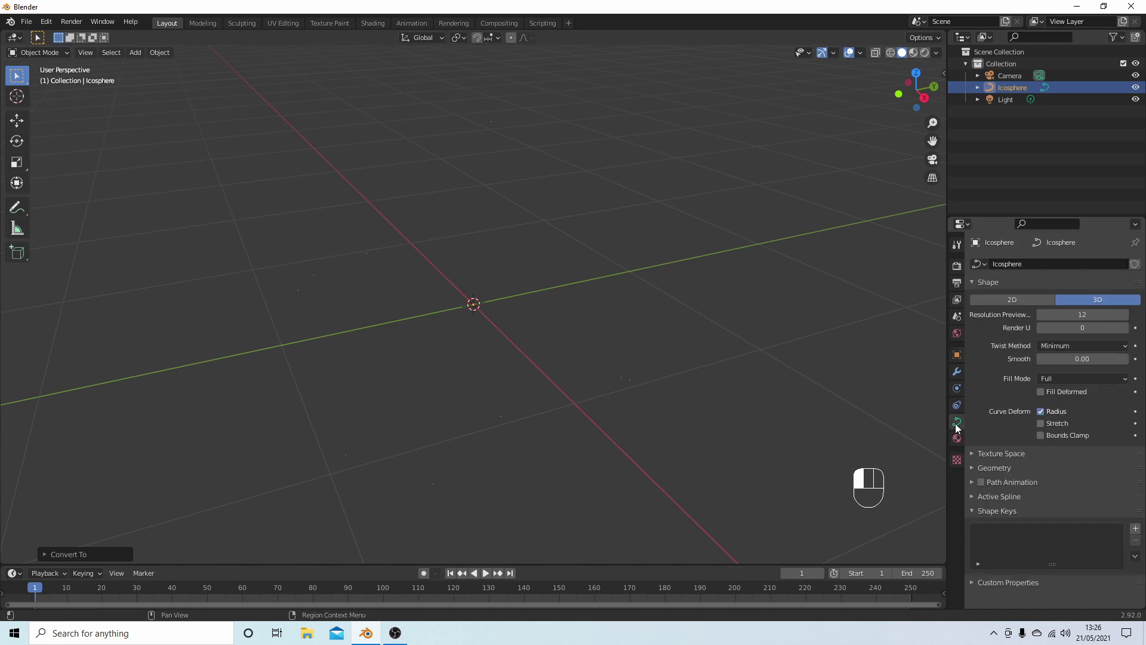
left_click(973, 467)
scroll(973, 468, "down", 4)
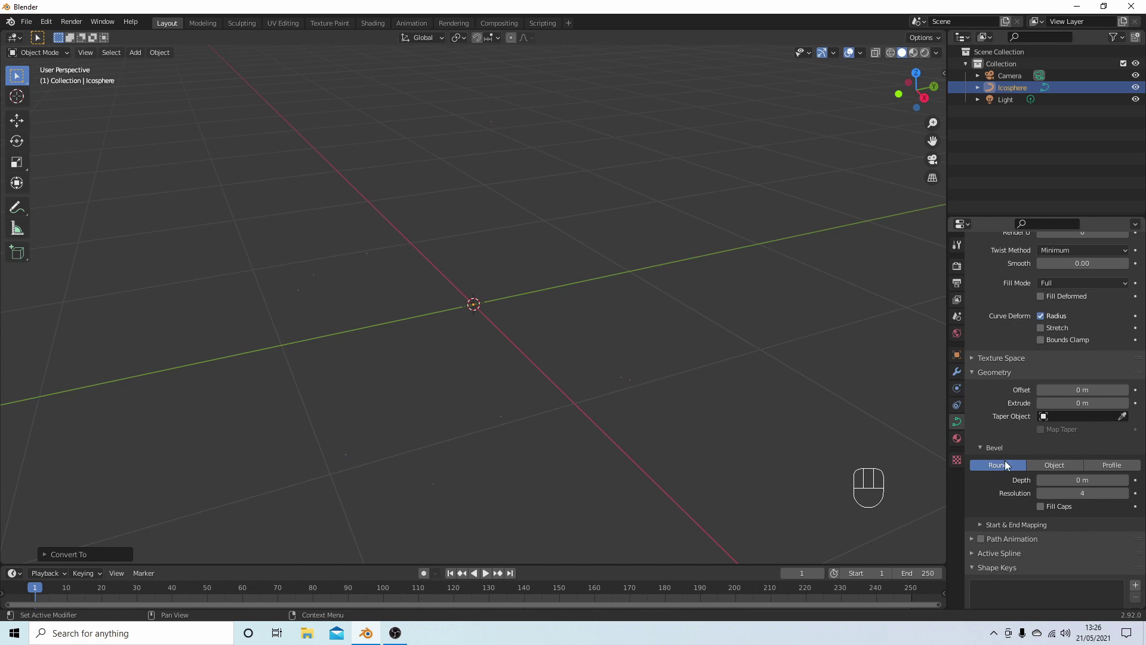
left_click(1040, 507)
mouse_move(1068, 479)
left_mouse_down()
mouse_move(1100, 479)
mouse_move(1079, 479)
left_mouse_up()
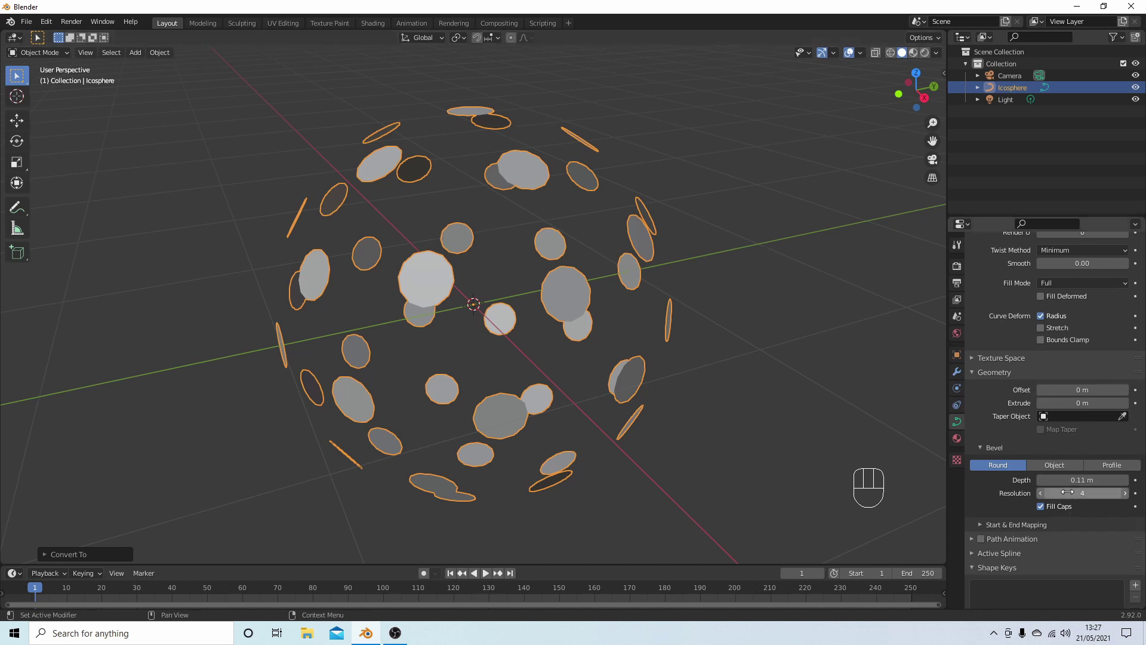
left_click_drag(1081, 493, 1092, 493)
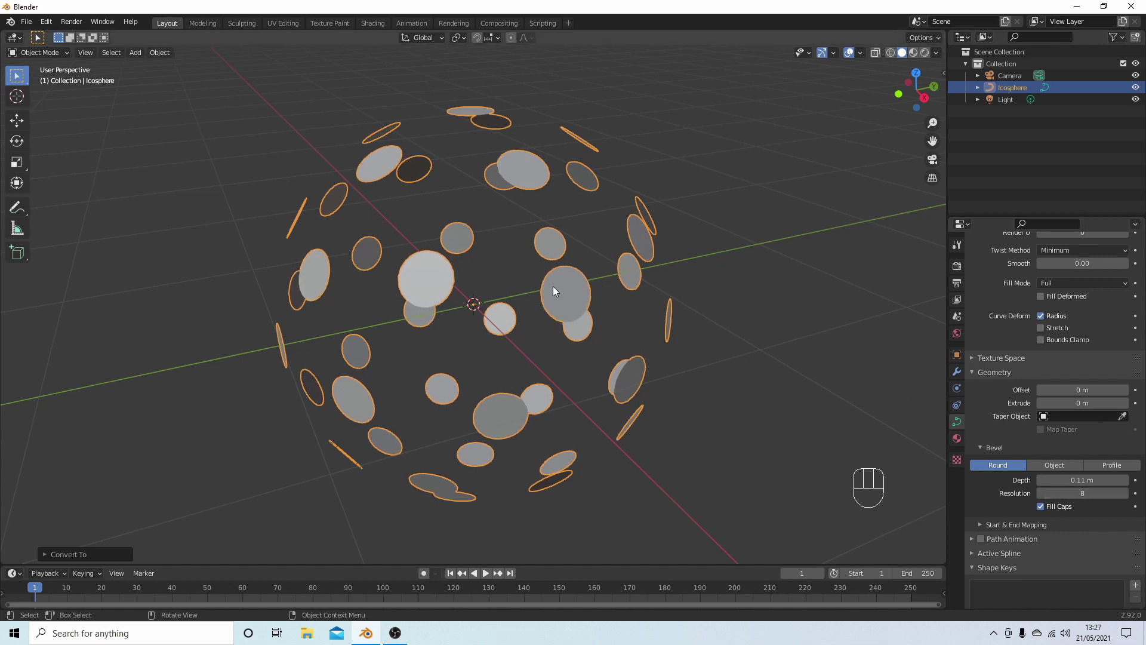
scroll(552, 285, "up", 3)
scroll(553, 285, "down", 4)
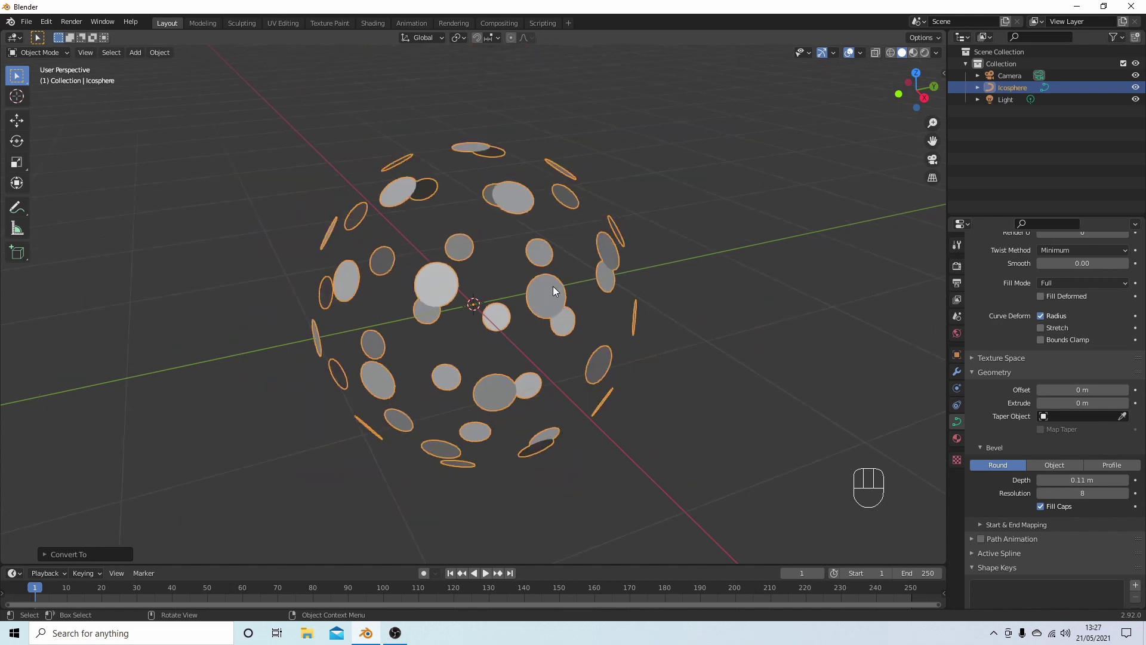
scroll(553, 287, "up", 2)
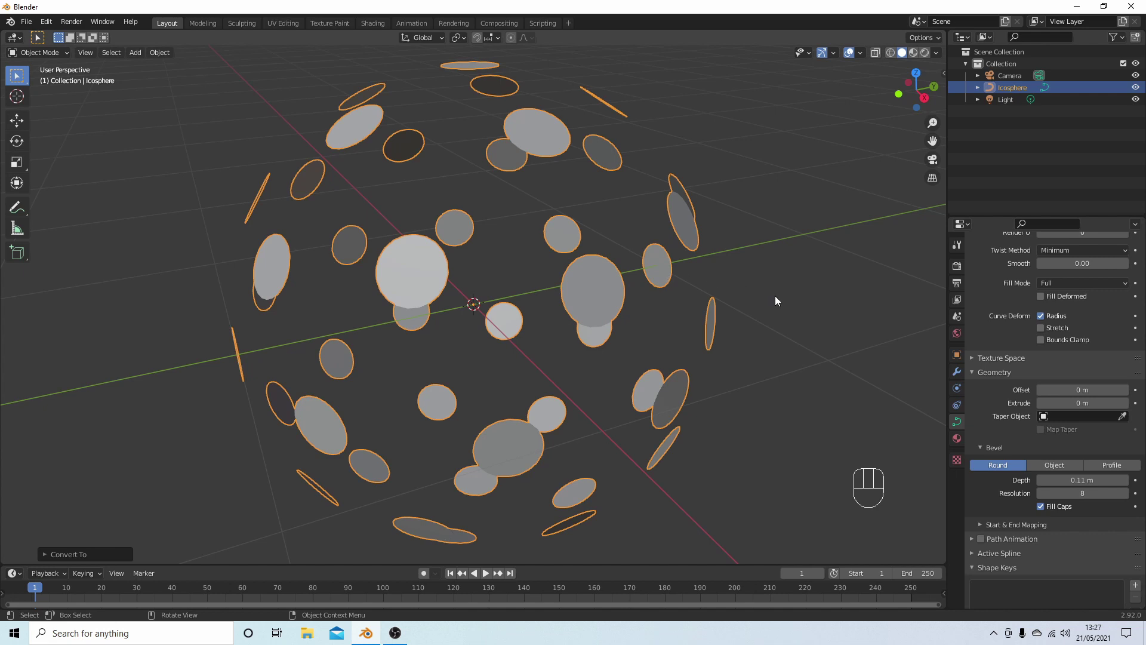
Step: Convert the bevelled curve dots into a mesh object
left_click(153, 60)
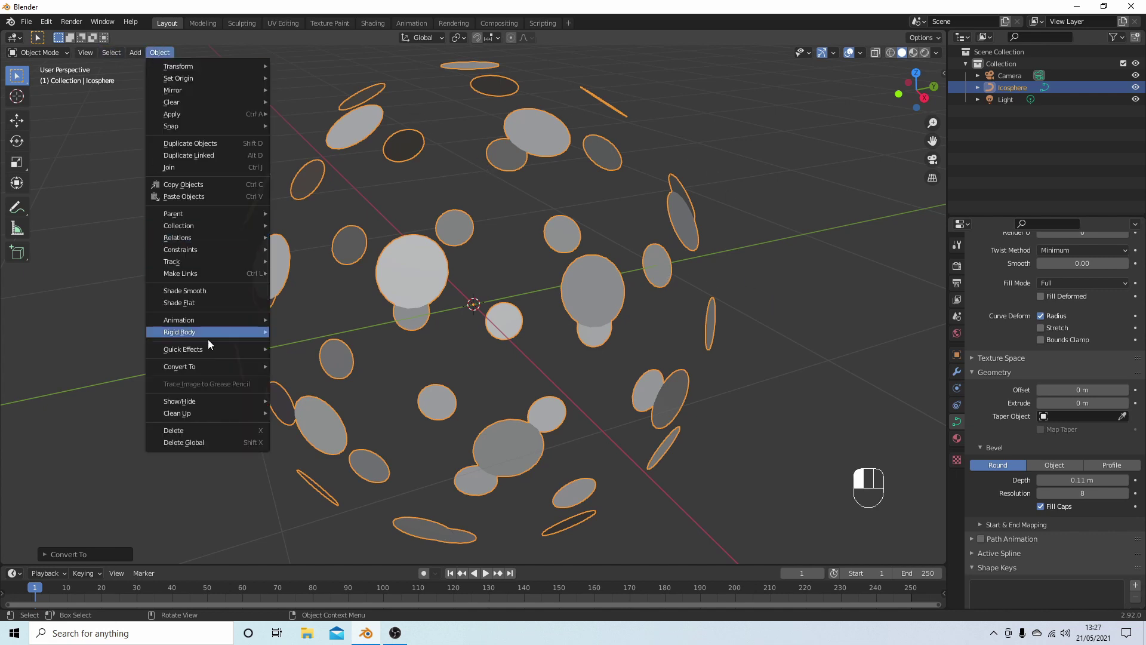
mouse_move(200, 374)
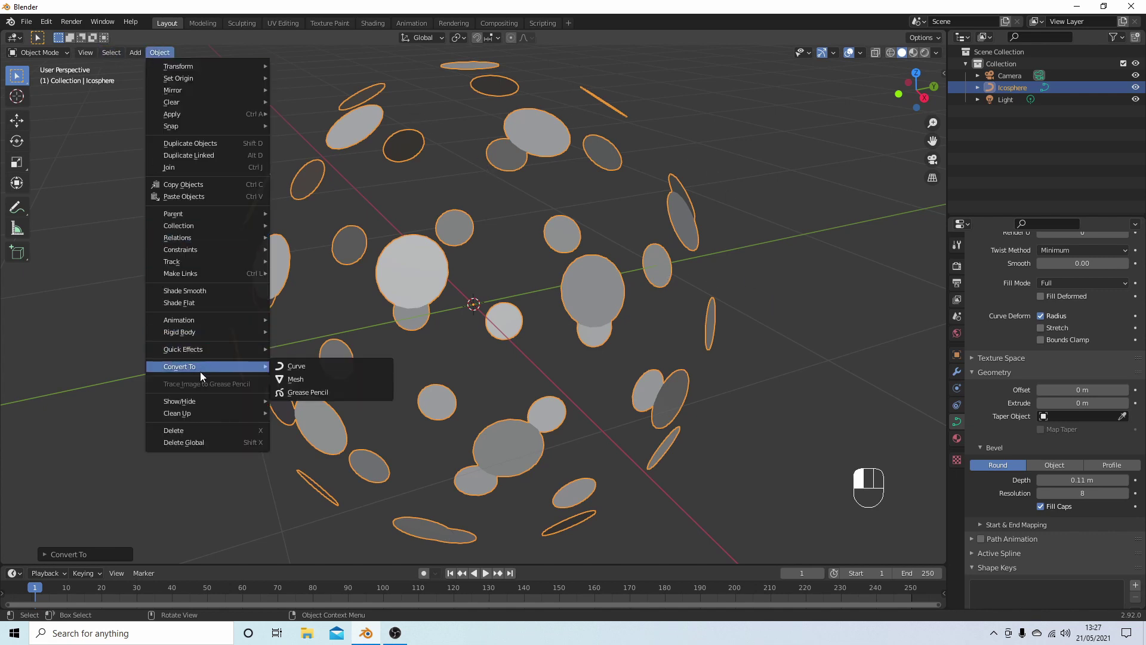
left_click(300, 379)
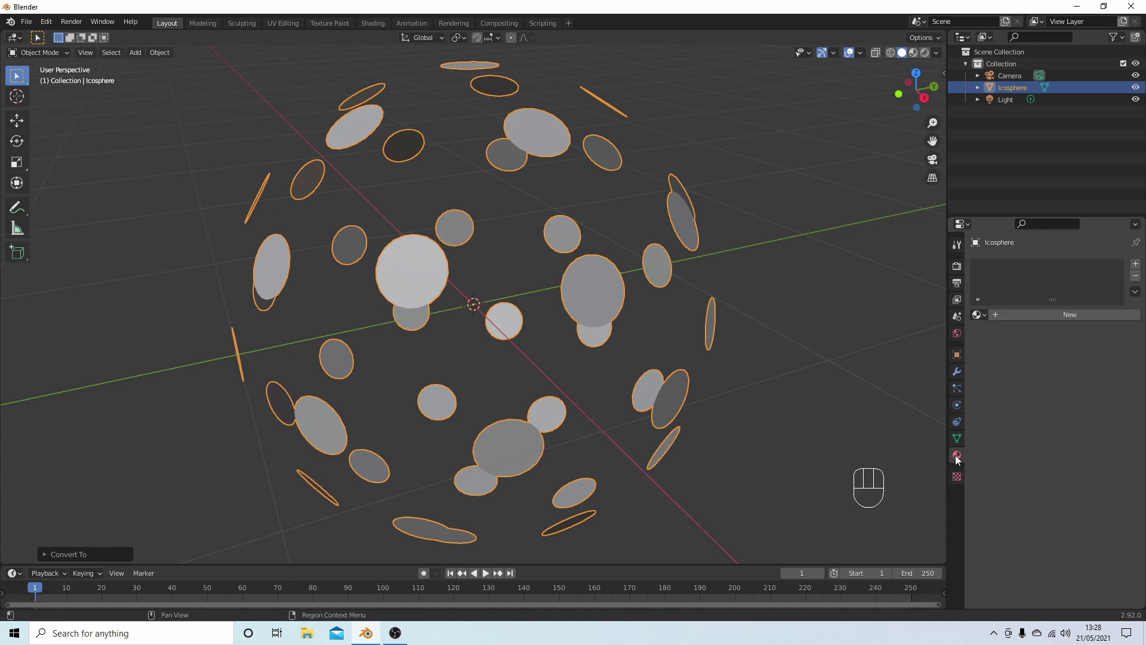
Step: Create a new material for the dots with a pure white base colour
left_click(1063, 314)
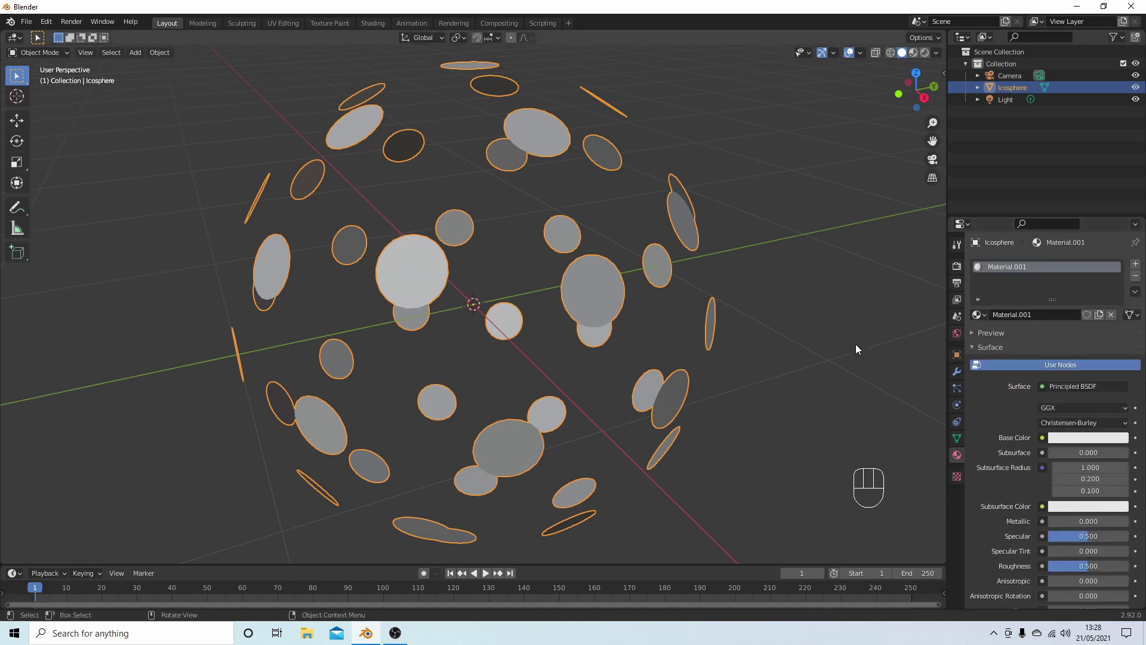
left_click(1082, 437)
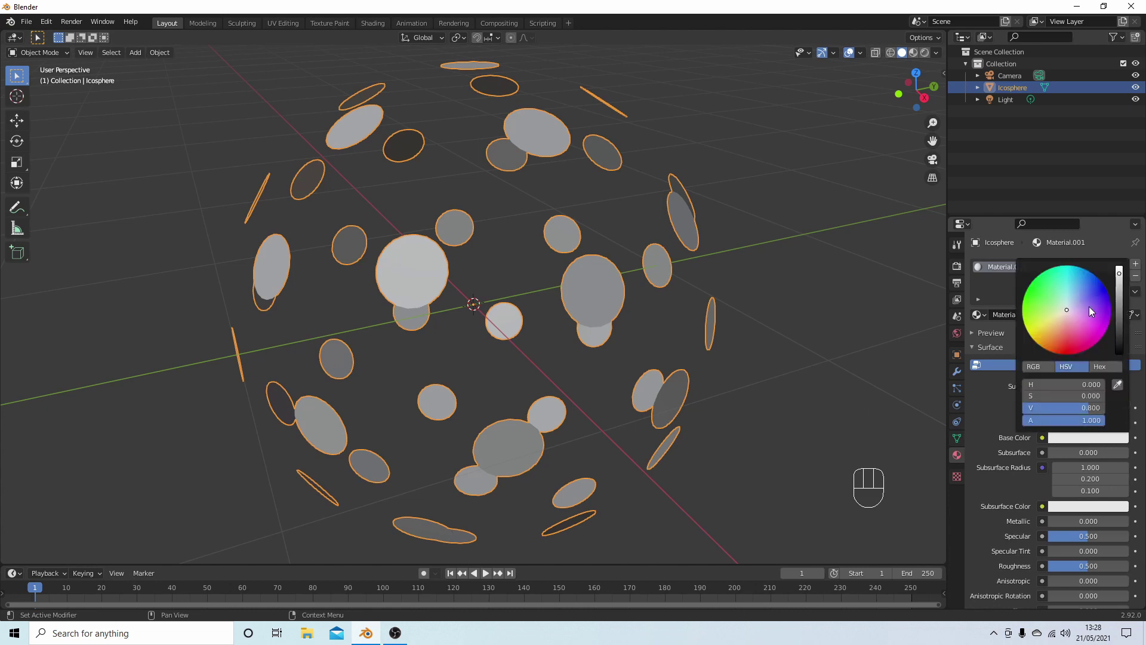
left_click(1119, 273)
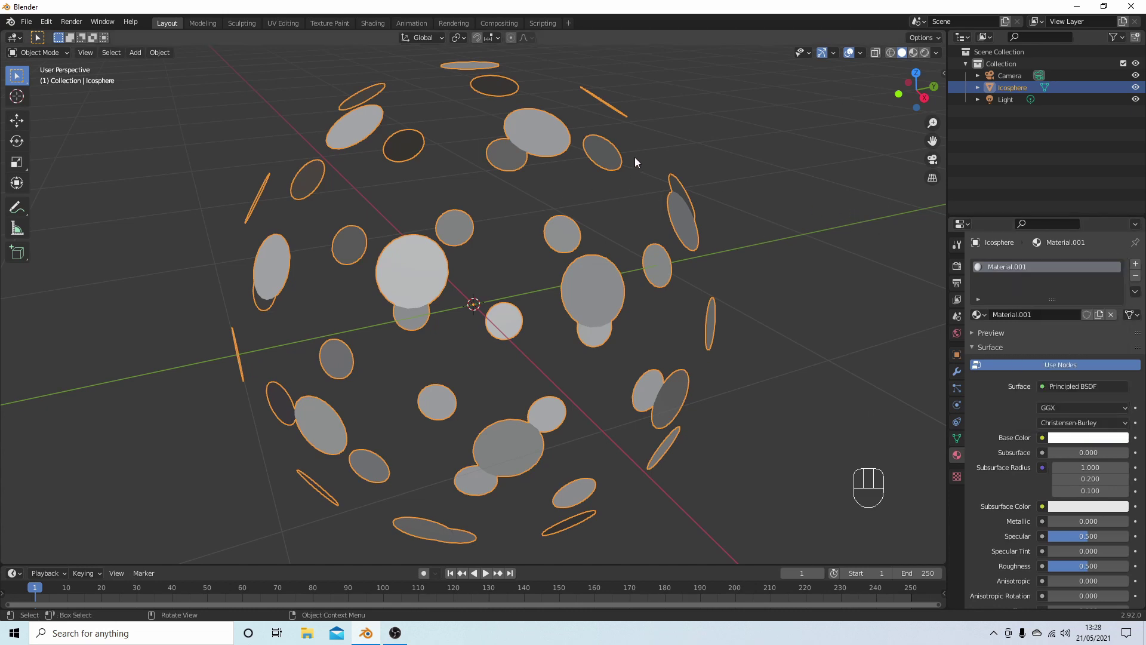
Step: Switch the viewport to Material Preview shading and enter Edit Mode on the dots
left_click(913, 52)
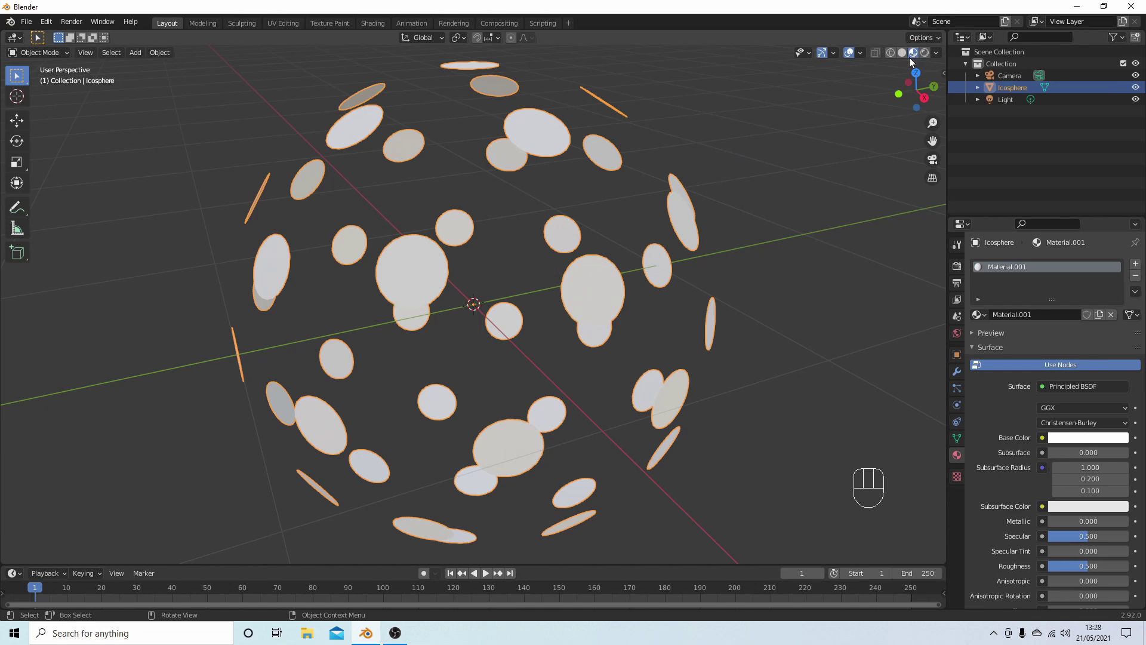
scroll(554, 170, "down", 2)
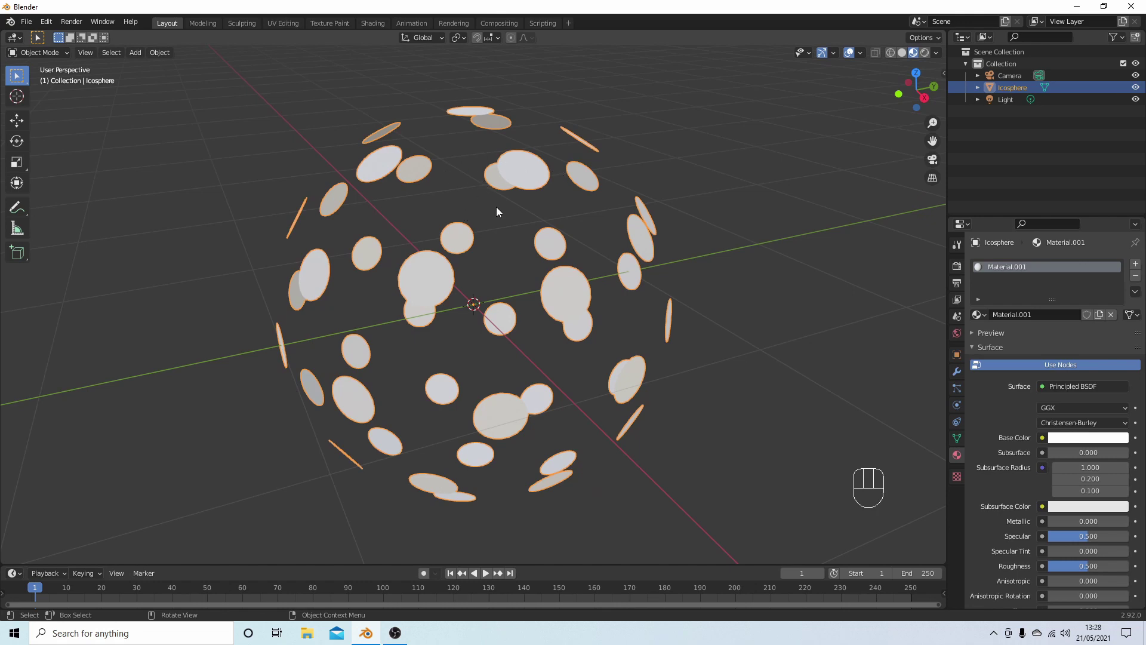
key("Tab")
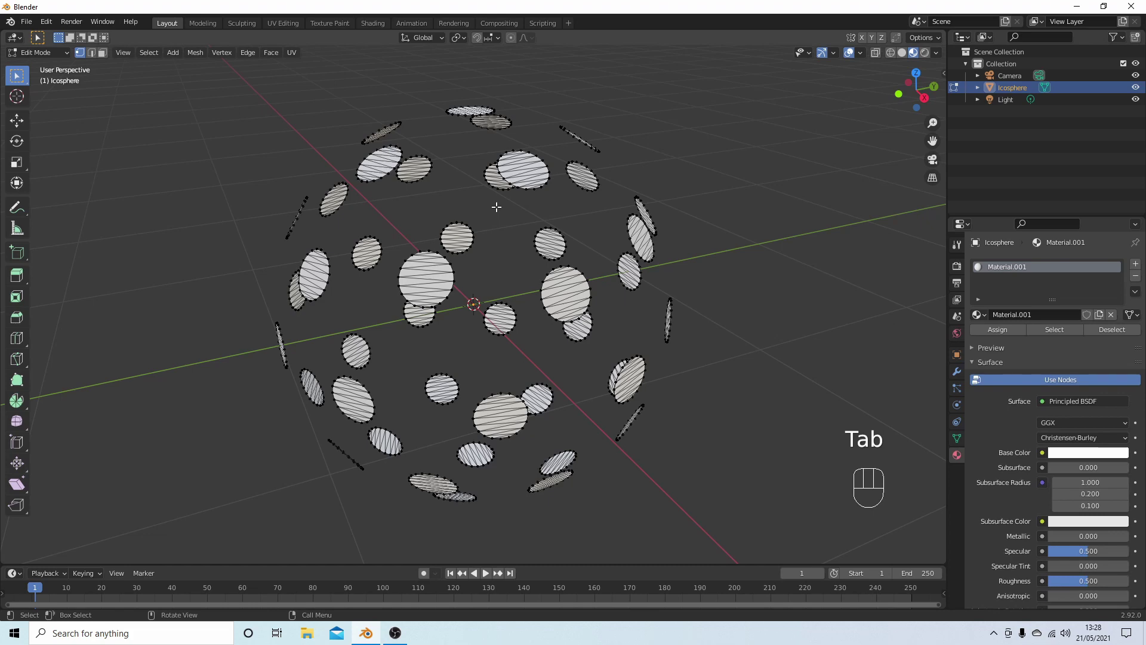
Step: Select all vertices and subdivide the dot meshes twice
key("a")
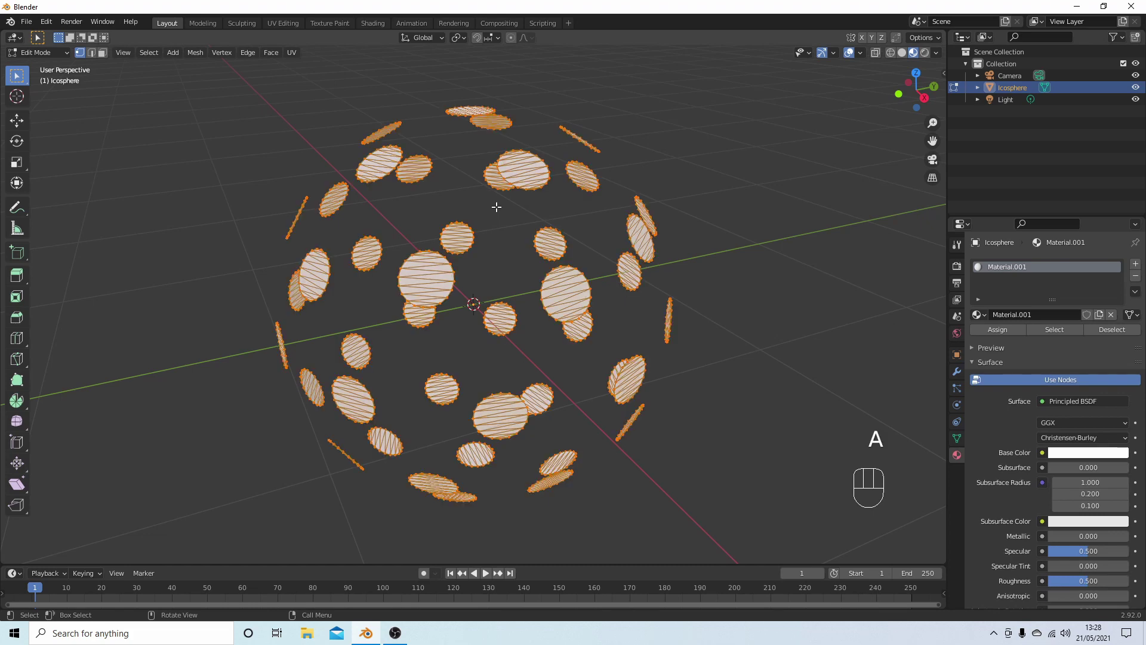
right_click(496, 206)
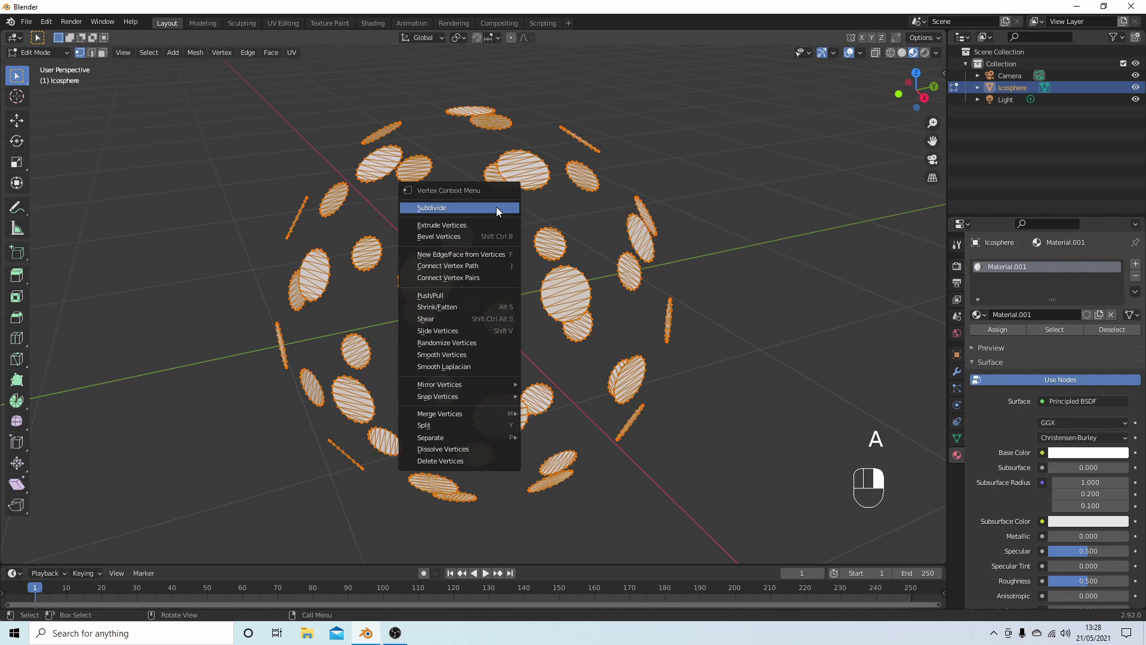
left_click(496, 206)
right_click(496, 206)
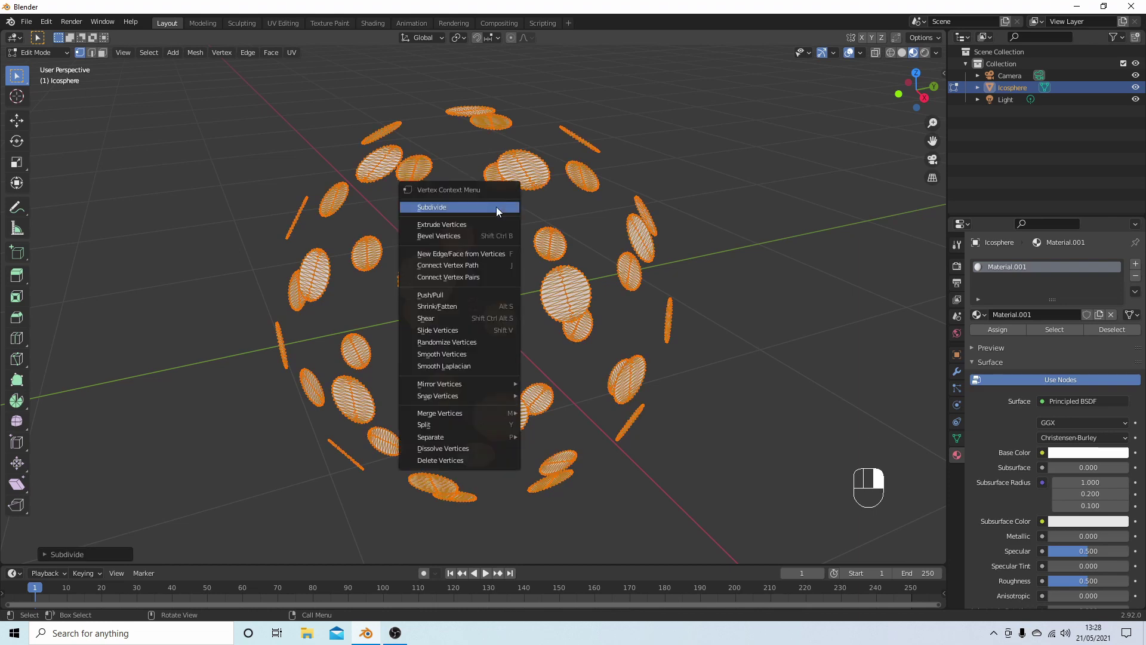
left_click(496, 207)
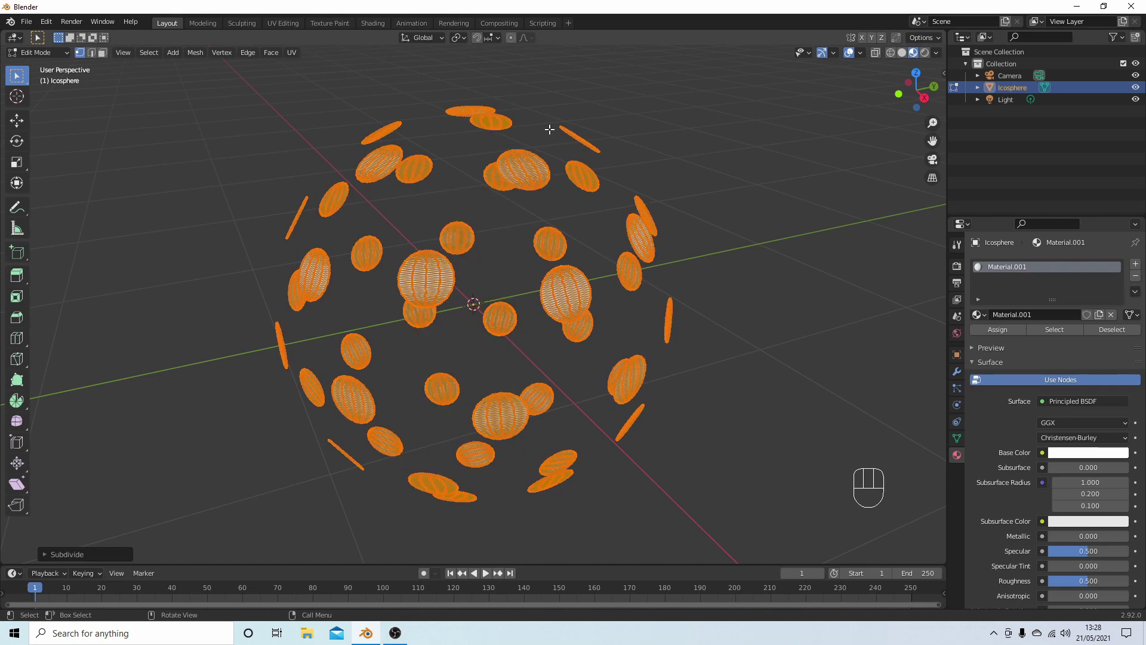
Step: Apply To Sphere to the dots with a factor of 1
left_click(201, 53)
mouse_move(233, 66)
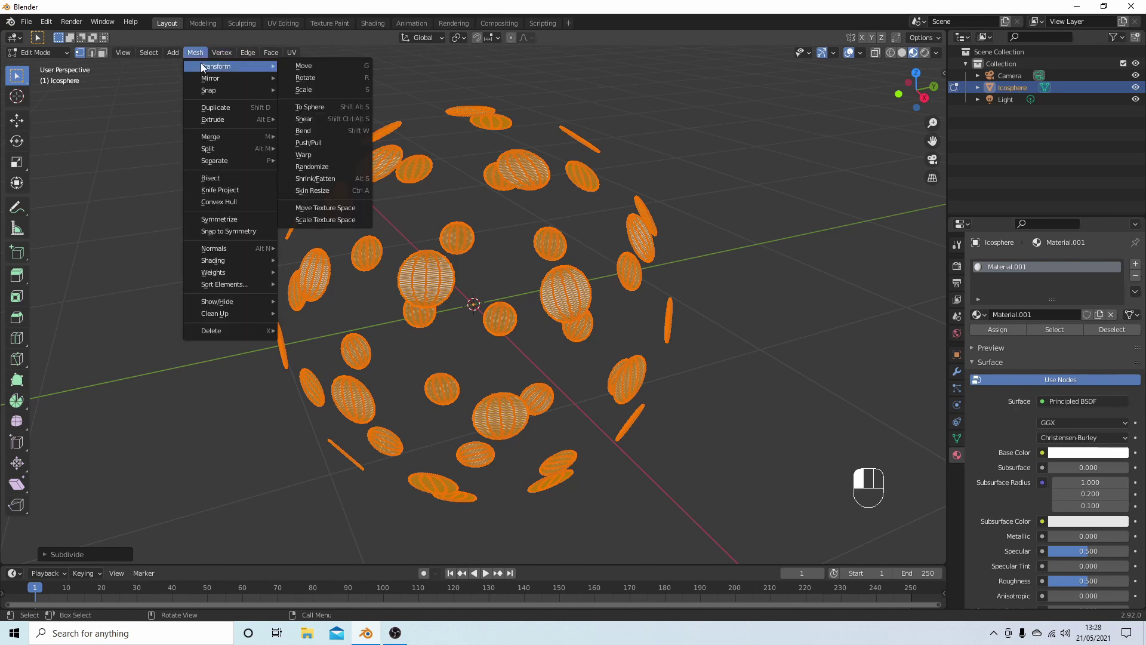
left_click(317, 108)
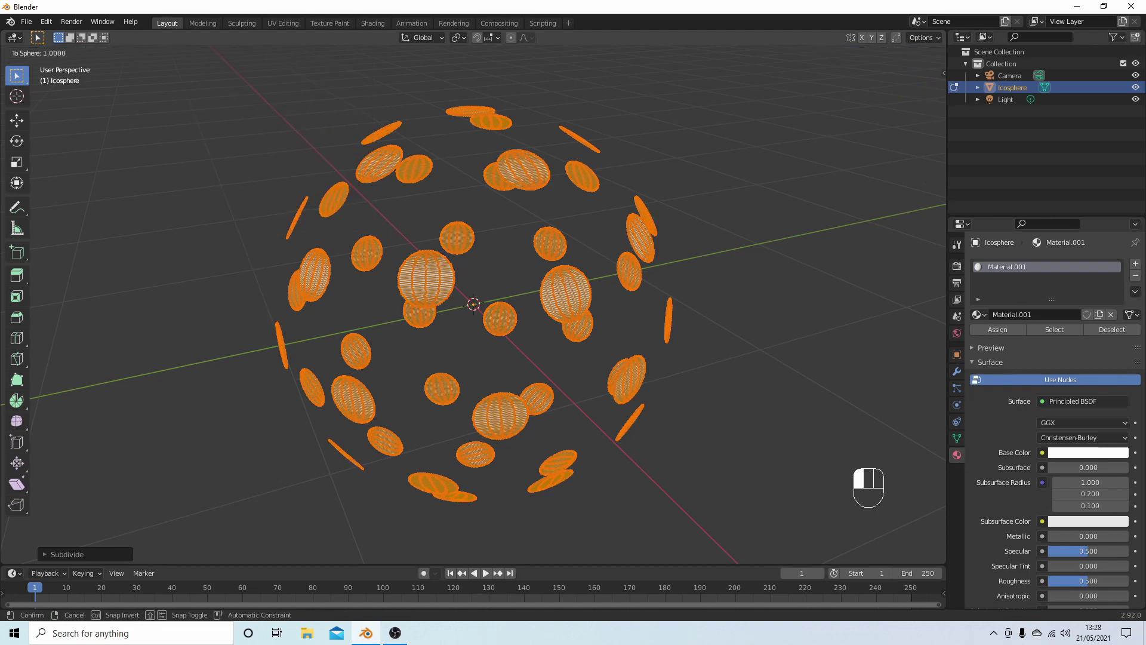
left_click(36, 302)
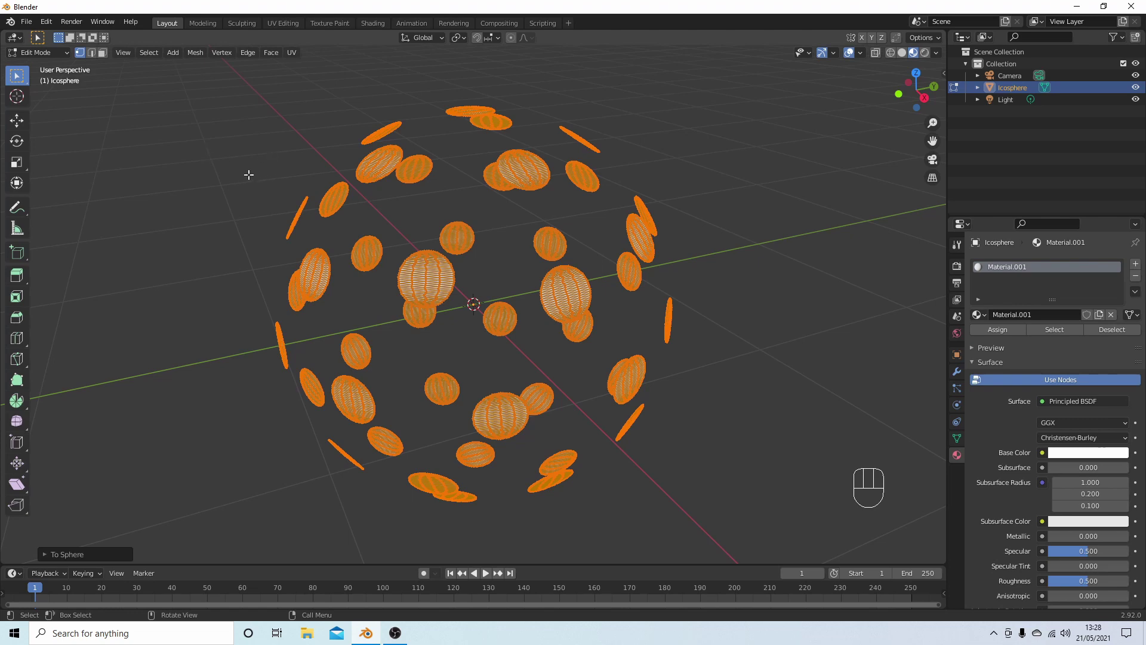
Step: Back in Object Mode, add Icosphere.001 at the origin with 4 subdivisions and 1 m radius
key("Tab")
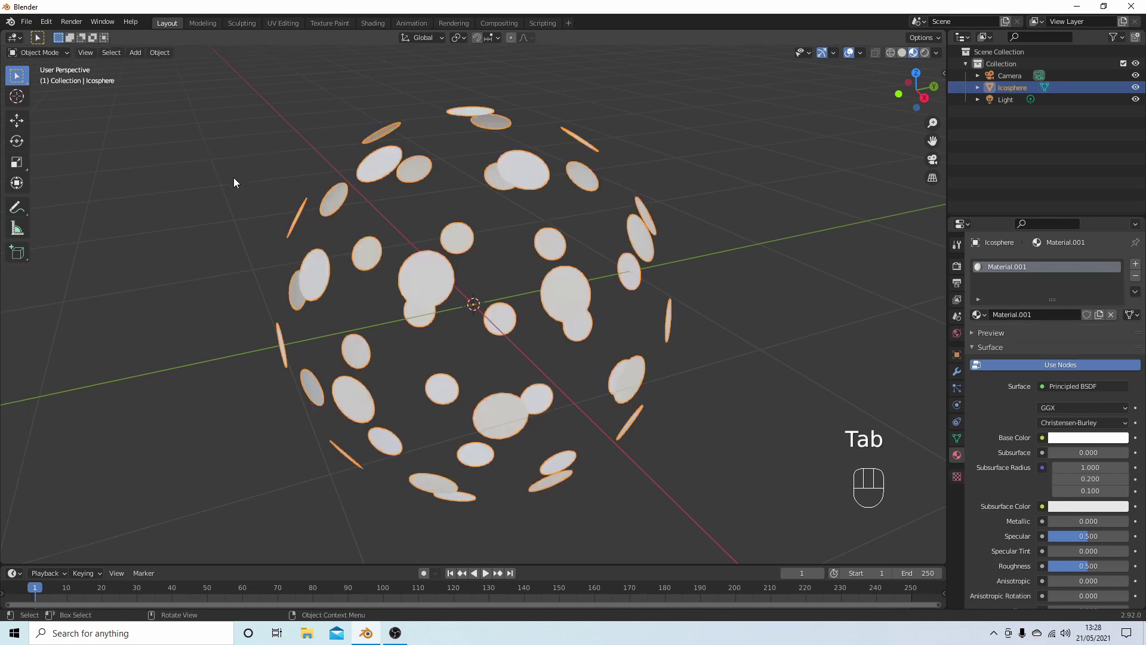
key("shift+a")
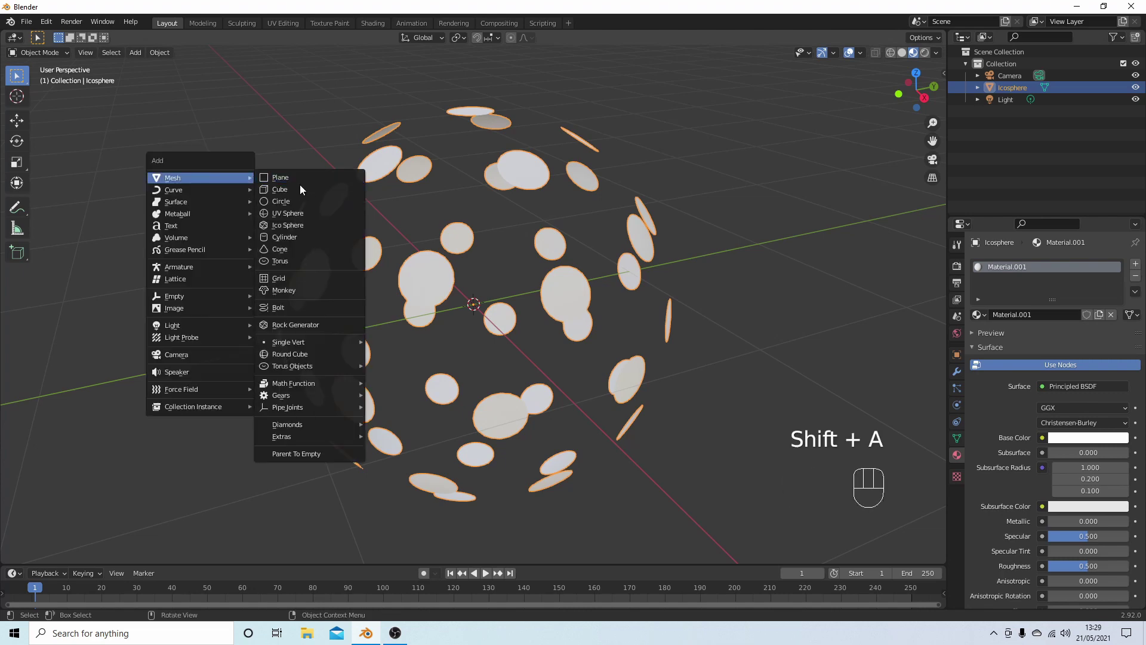
left_click(308, 225)
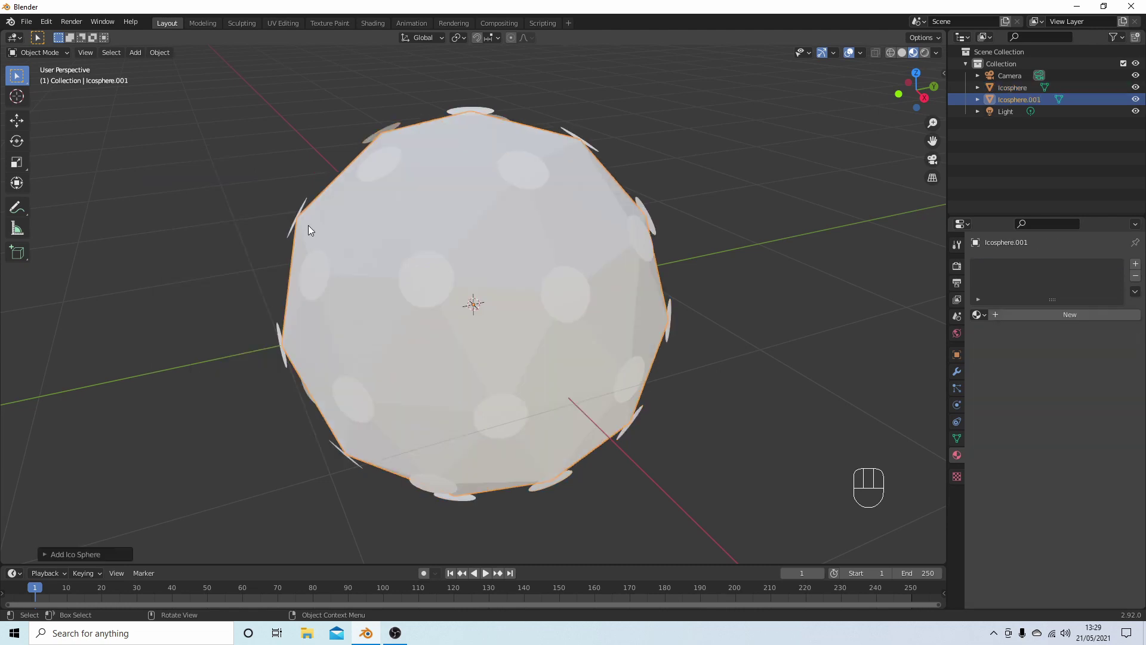
left_click(46, 553)
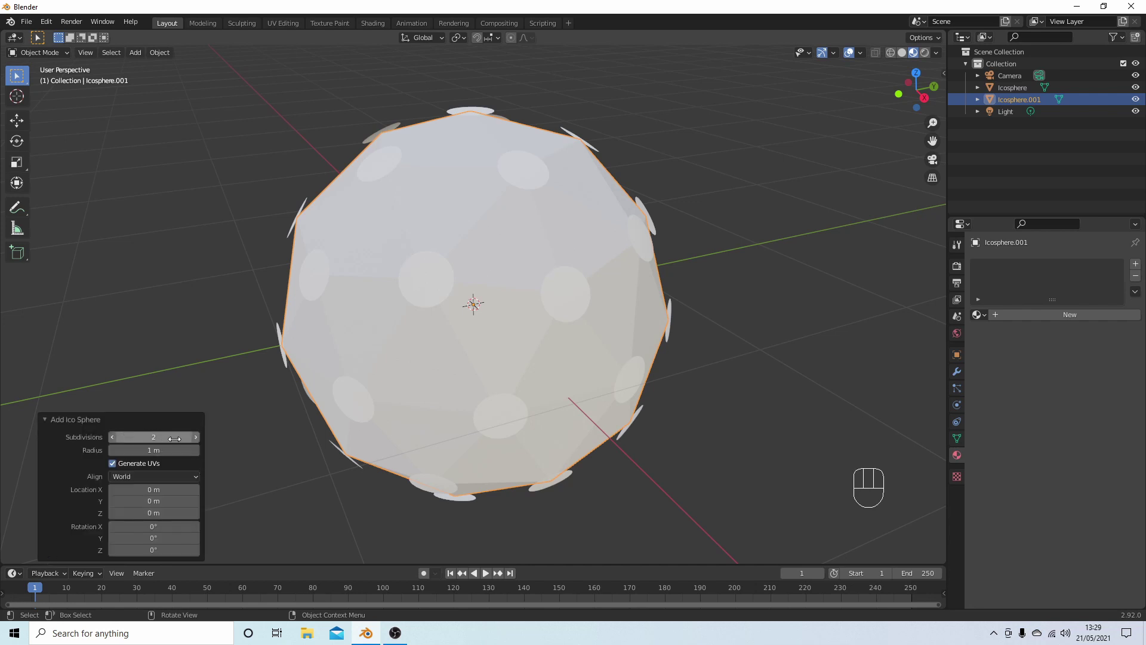
left_click(196, 436)
left_click(195, 437)
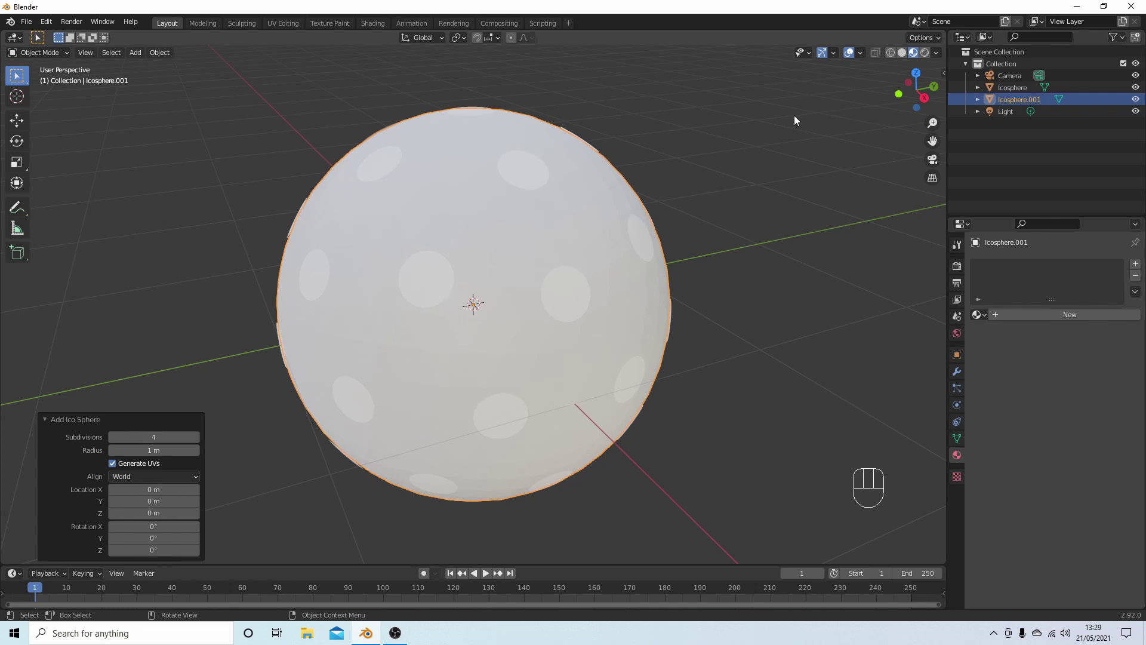
Step: Give Icosphere.001 a new material, Material.002, with a deep blue base colour
left_click(1043, 314)
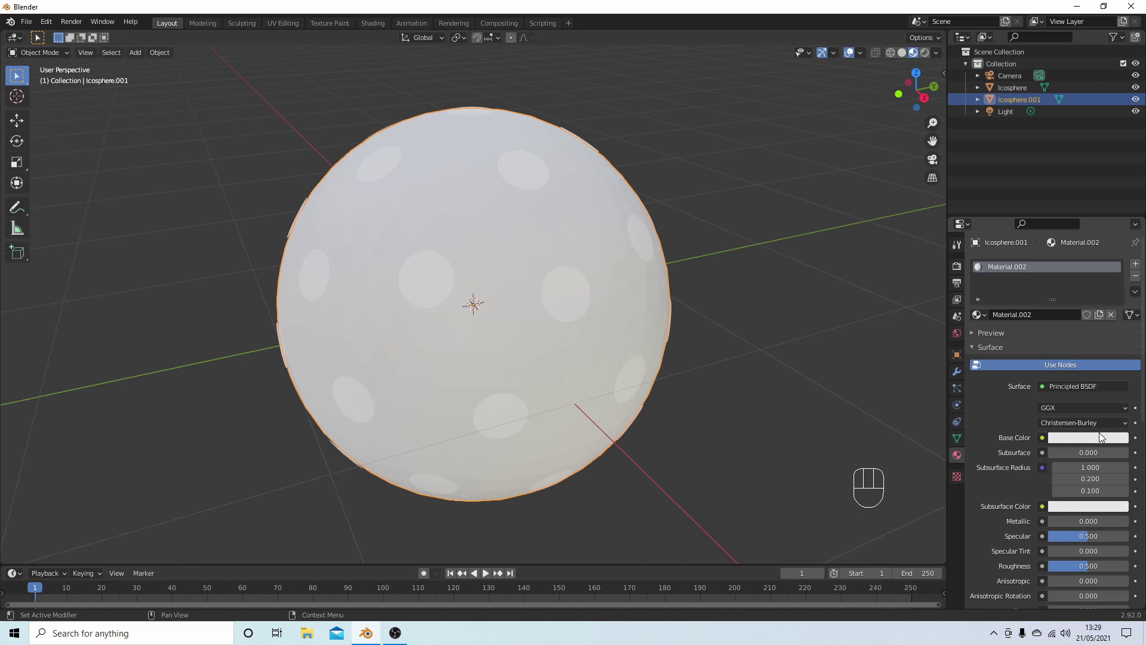
left_click(1099, 433)
left_click_drag(1069, 313, 1108, 290)
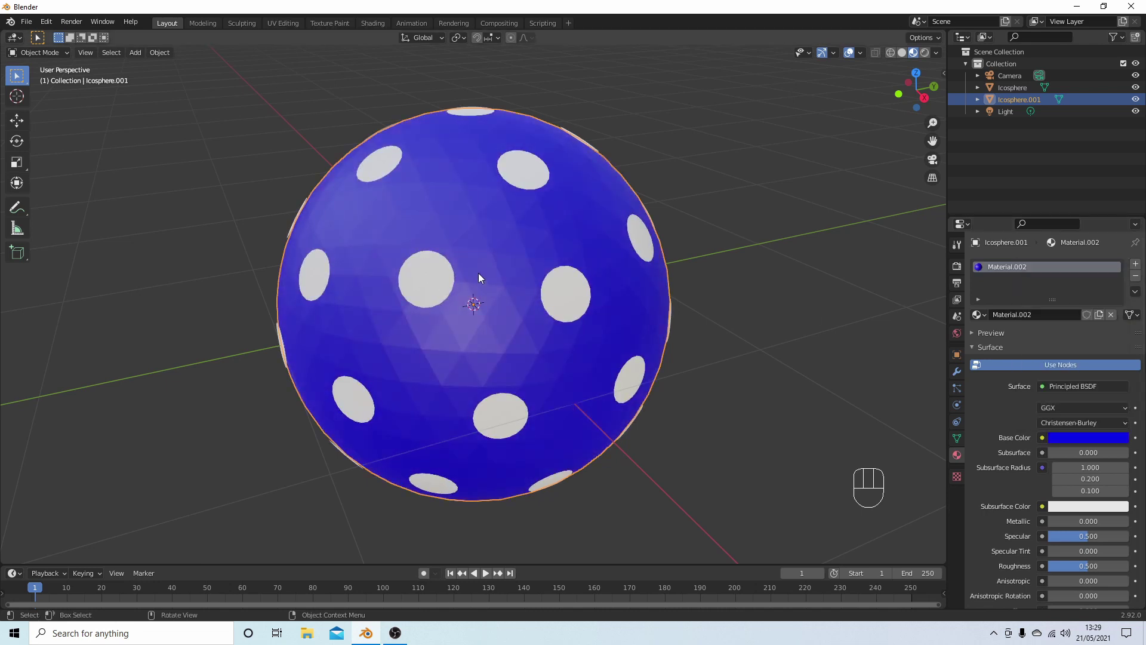
scroll(478, 273, "up", 2)
scroll(478, 273, "down", 2)
Step: Add the dots icosphere to the selection and join it with the blue sphere using Ctrl+J
key("shift")
left_click(427, 285, "shift")
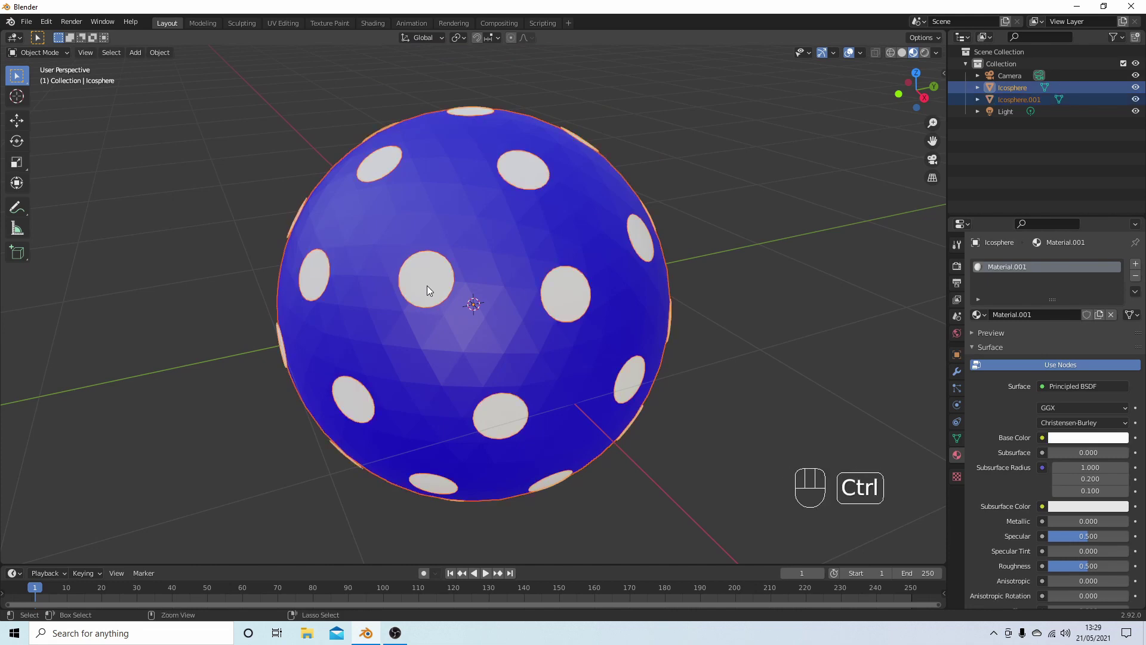
key("ctrl+j")
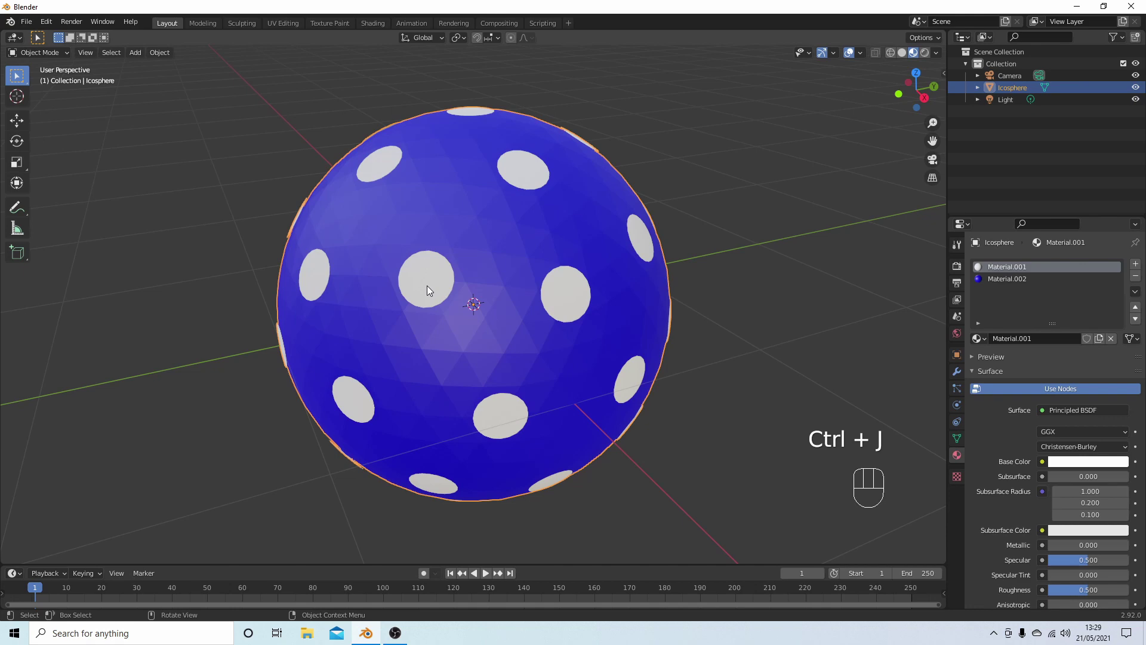
Step: Shade the joined Icosphere smooth and orbit around it to inspect the dots
right_click(428, 287)
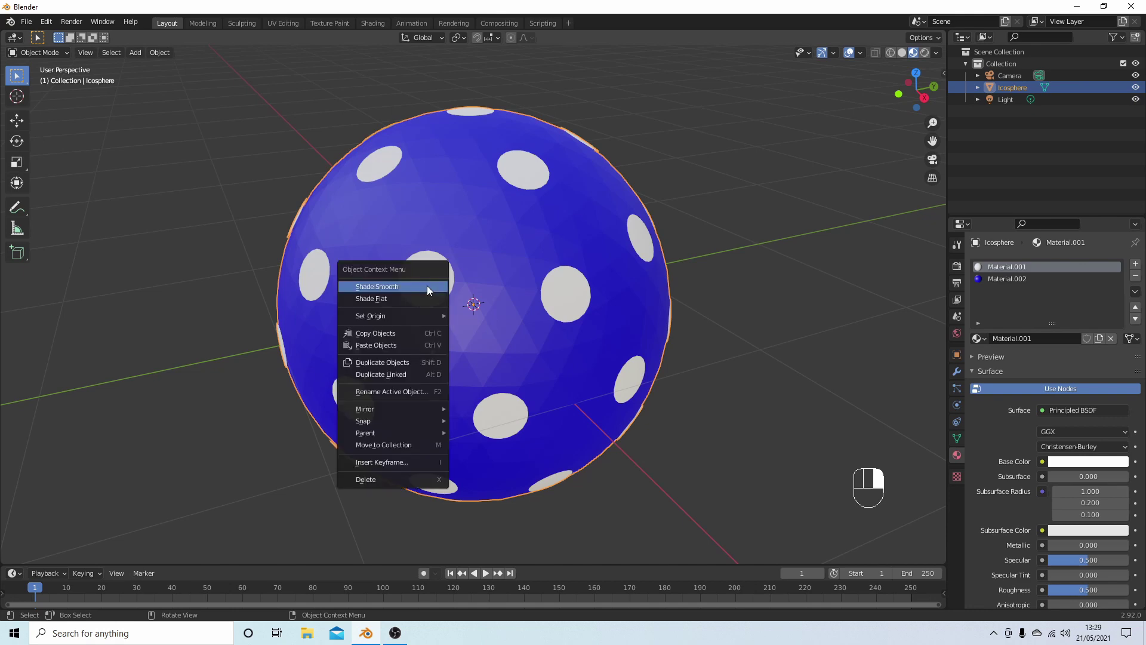
left_click(427, 288)
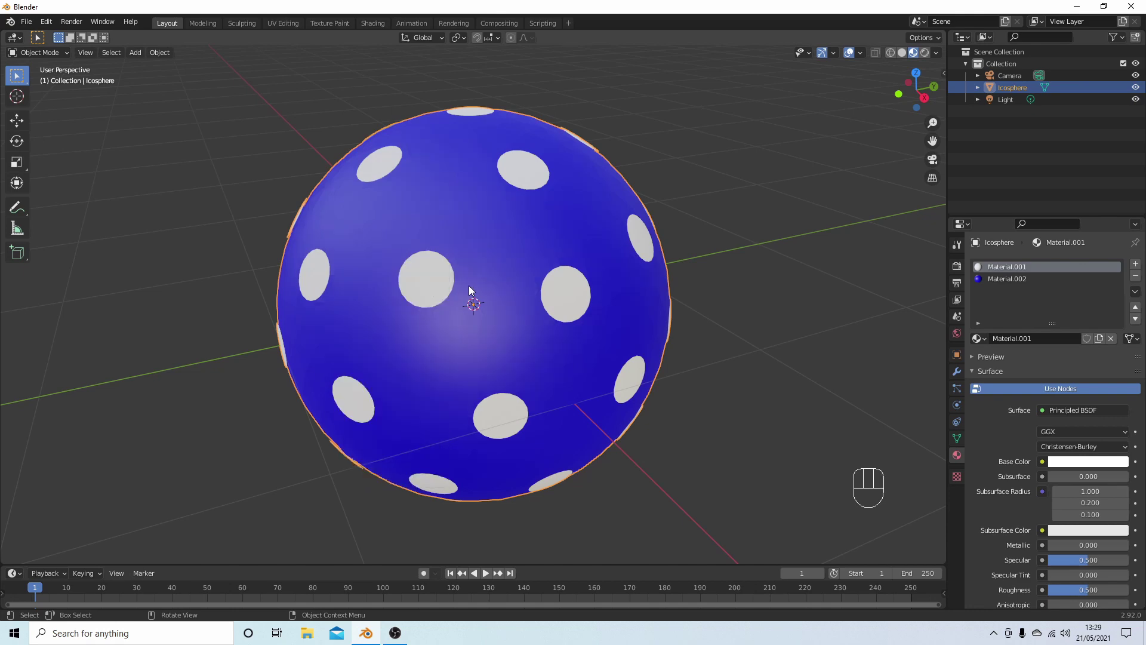
scroll(469, 288, "up", 2)
scroll(469, 290, "up", 1)
scroll(468, 294, "down", 2)
middle_click_drag(469, 295, 464, 328)
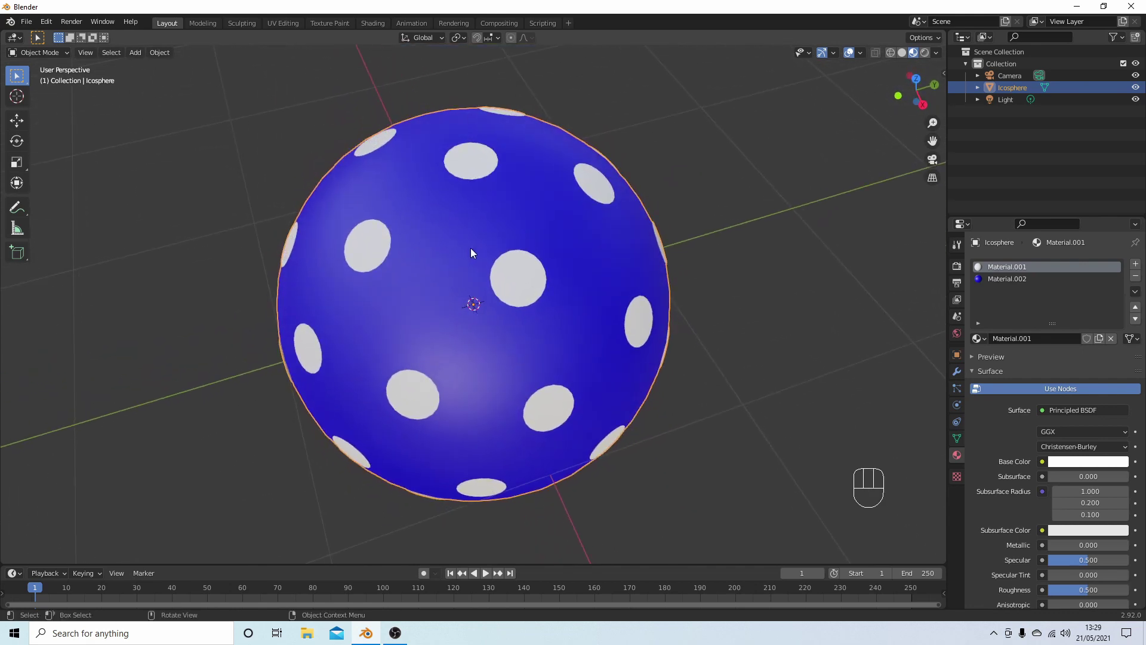
mouse_move(470, 248)
middle_mouse_down()
mouse_move(476, 192)
mouse_move(480, 249)
middle_mouse_up()
scroll(480, 248, "up", 2)
scroll(480, 248, "down", 1)
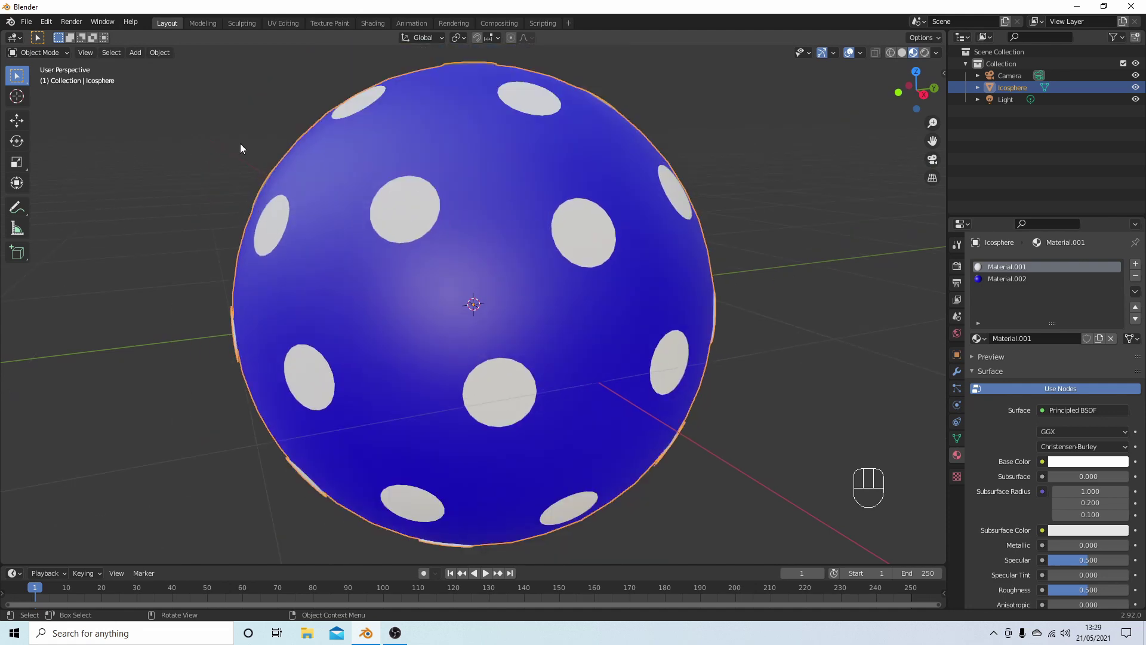
Step: Select all vertices in Edit Mode and merge by distance, removing 21205 duplicates, before heading back to Object Mode
key("Tab")
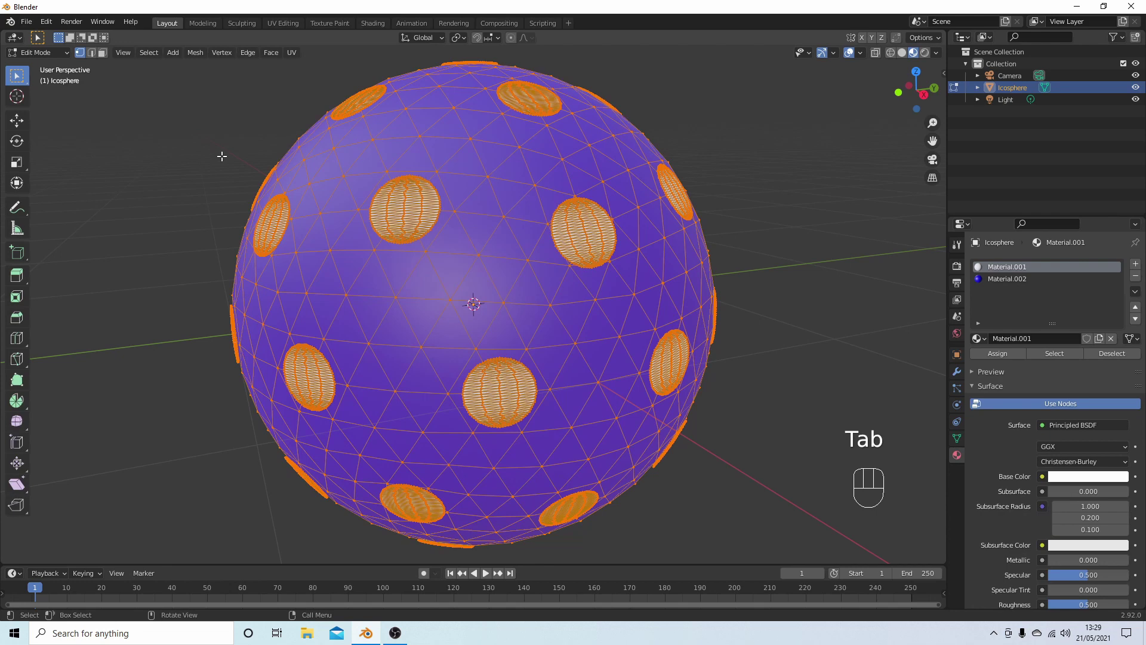
key("a")
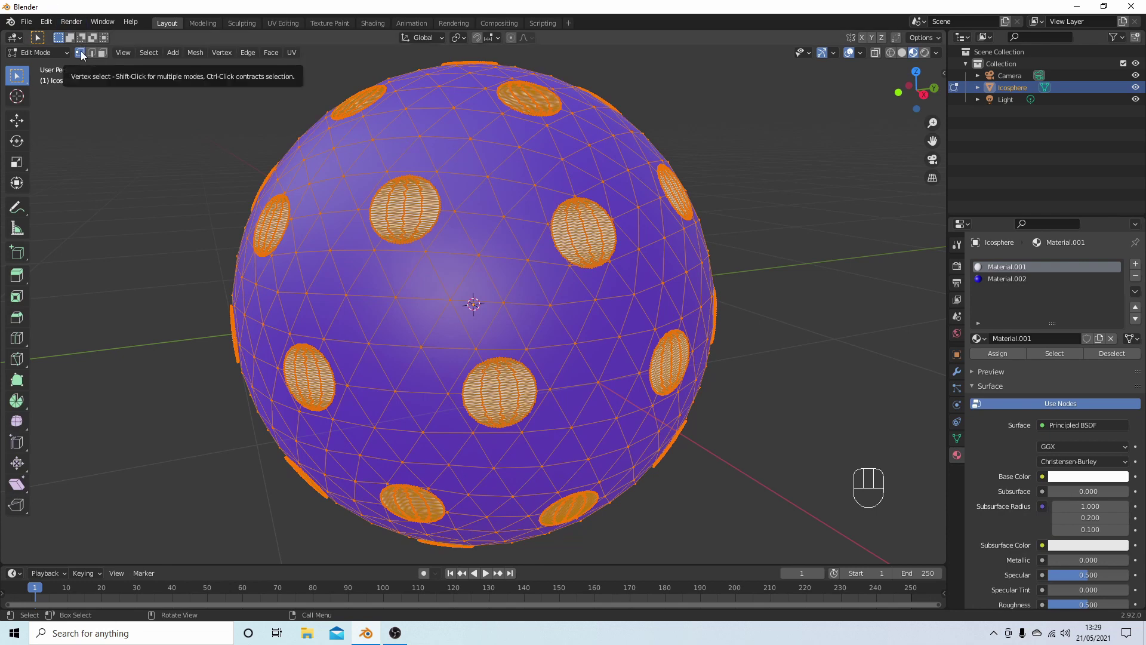
right_click(470, 145)
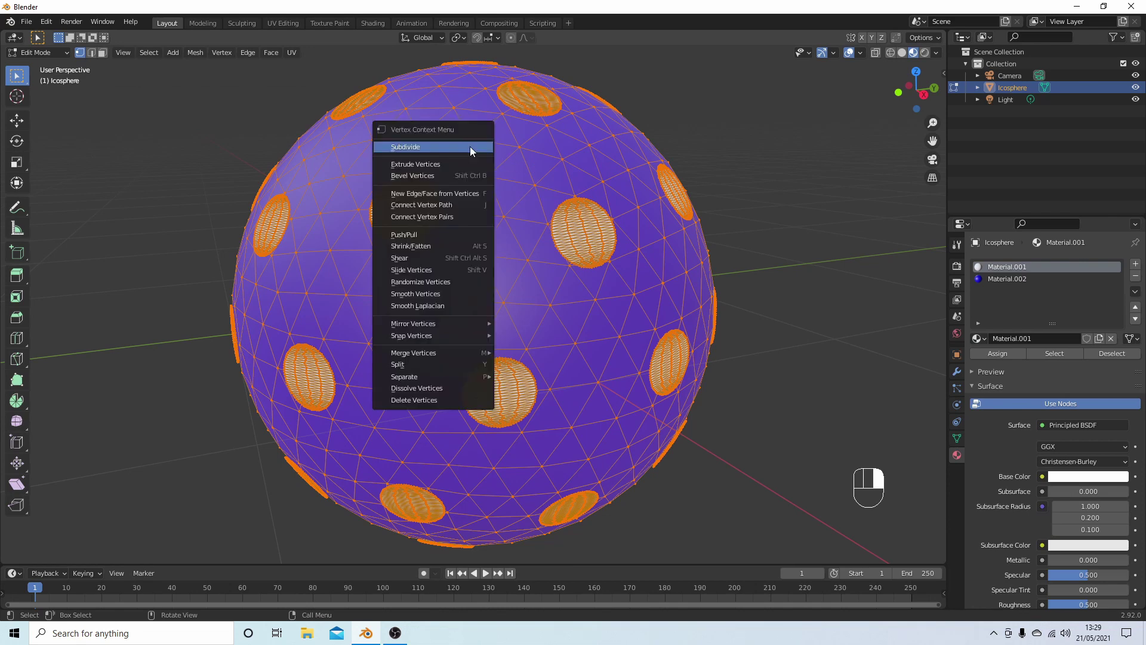
mouse_move(437, 353)
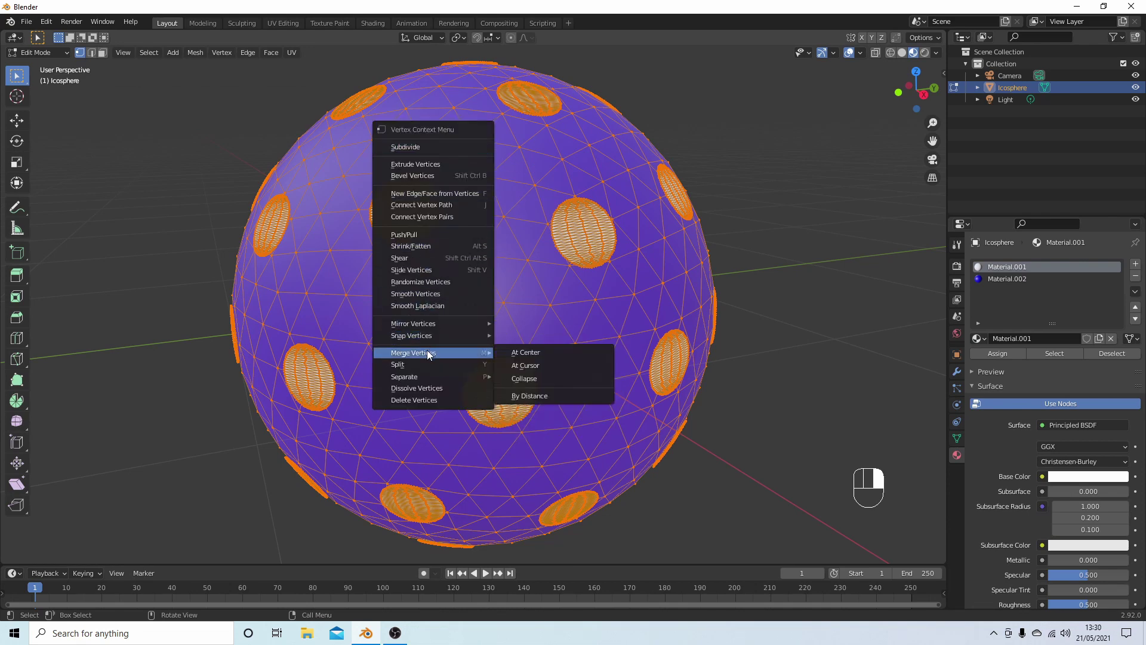
left_click(546, 396)
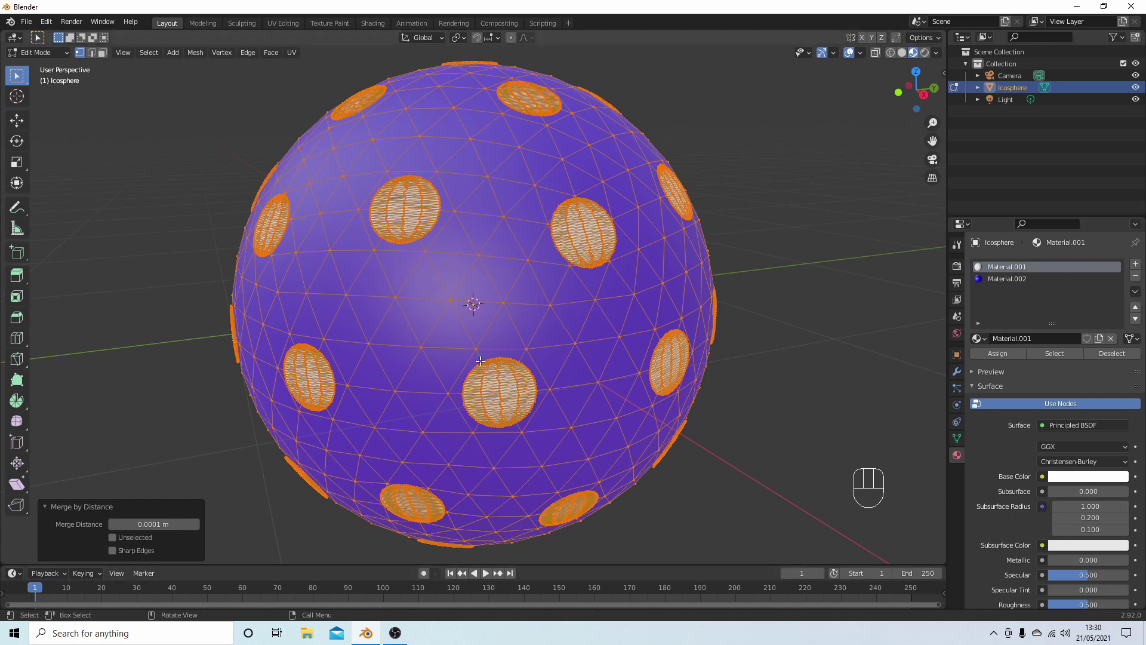
left_click(26, 55)
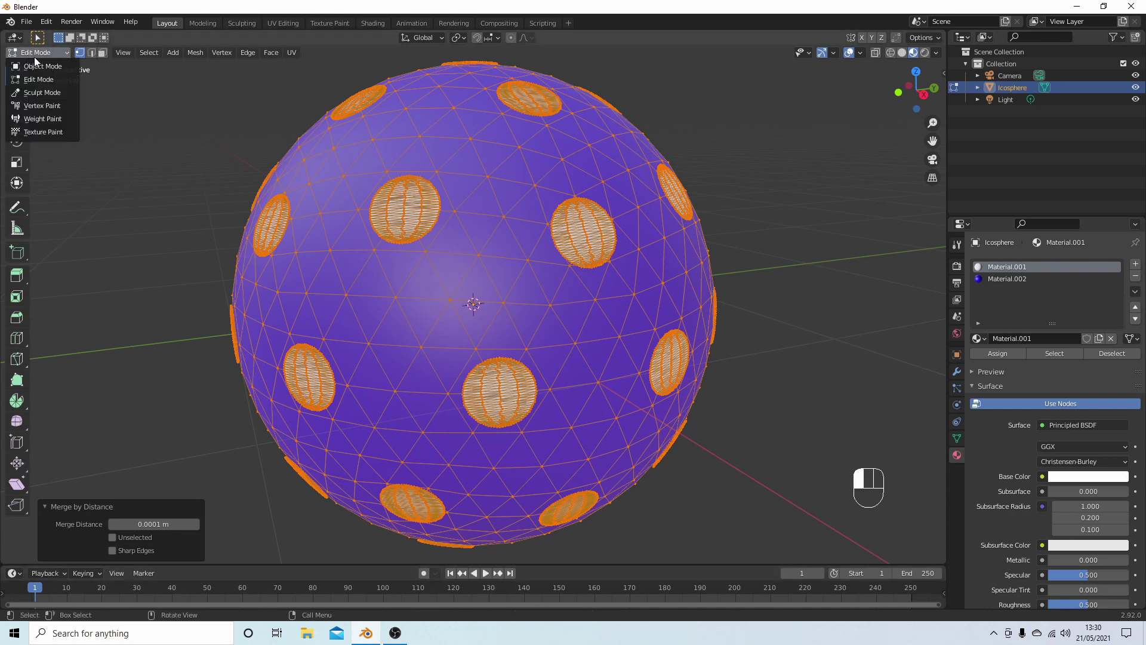
left_click(40, 66)
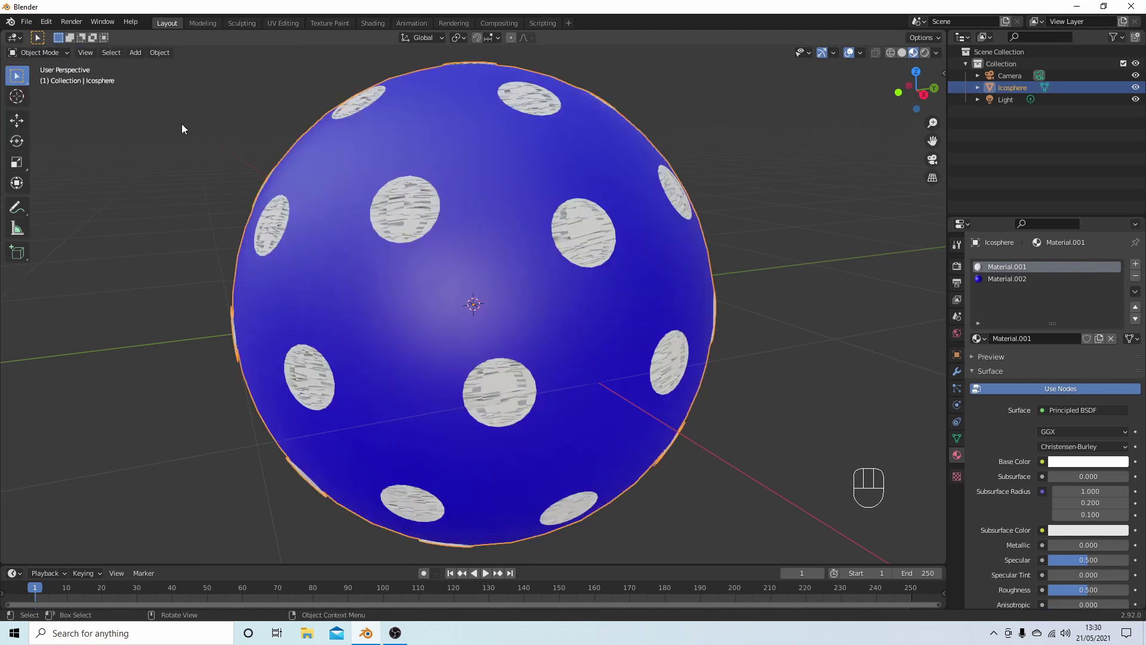
scroll(404, 213, "up", 2)
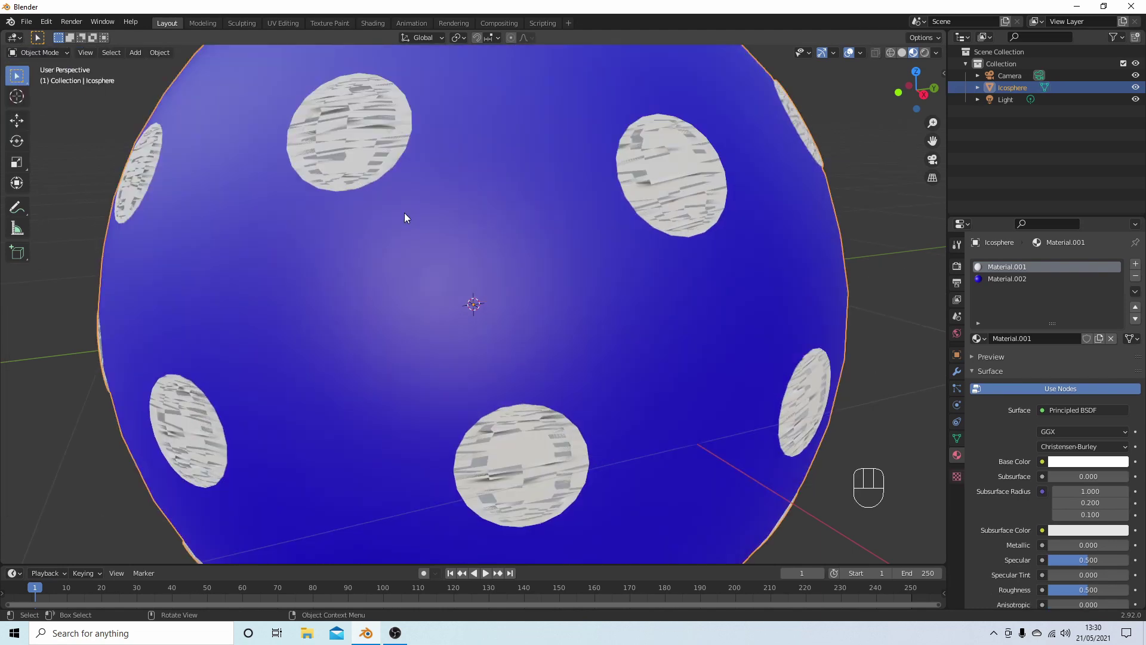
scroll(404, 212, "down", 2)
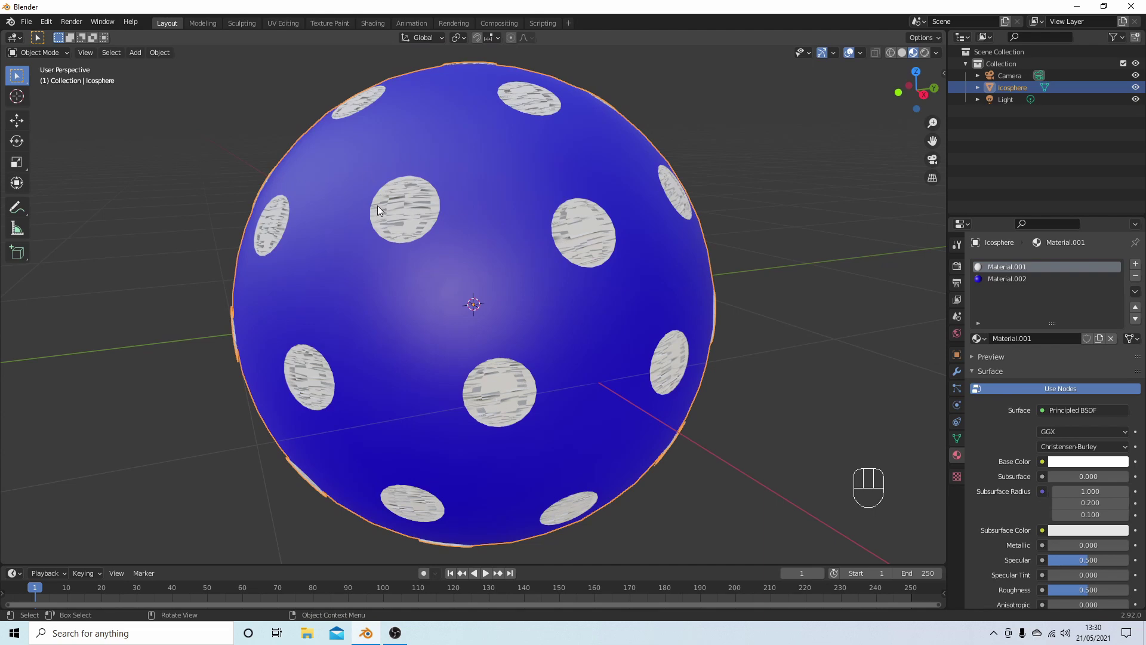
Step: Undo twice to revert the mode switch and the vertex merge
key("ctrl")
key("ctrl+z")
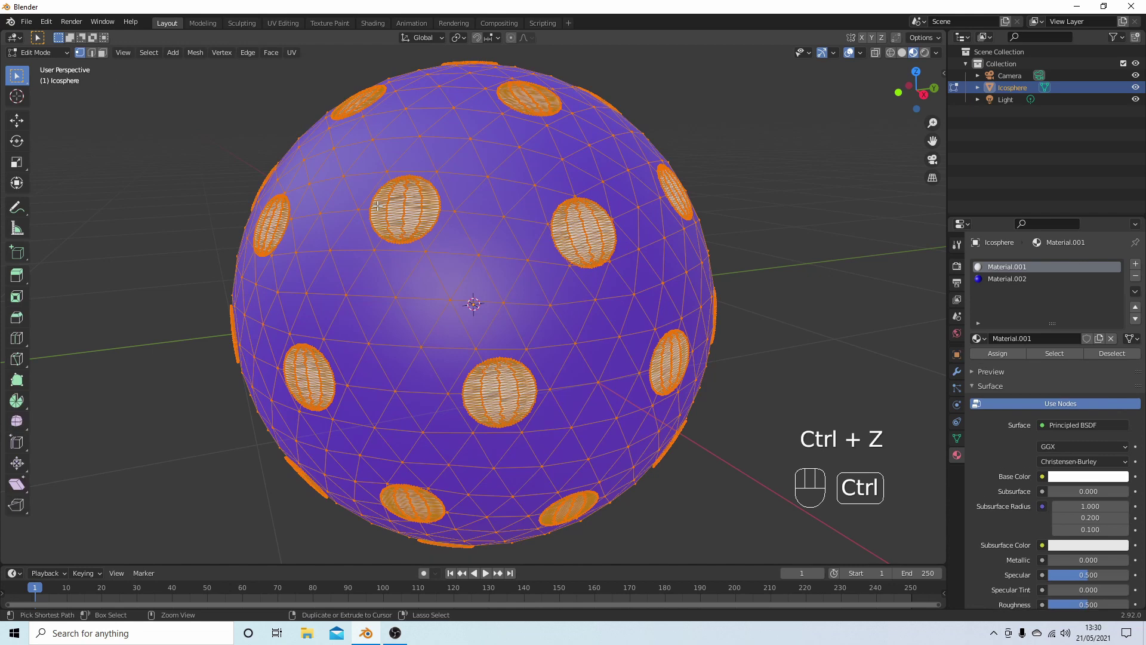
key("ctrl+z")
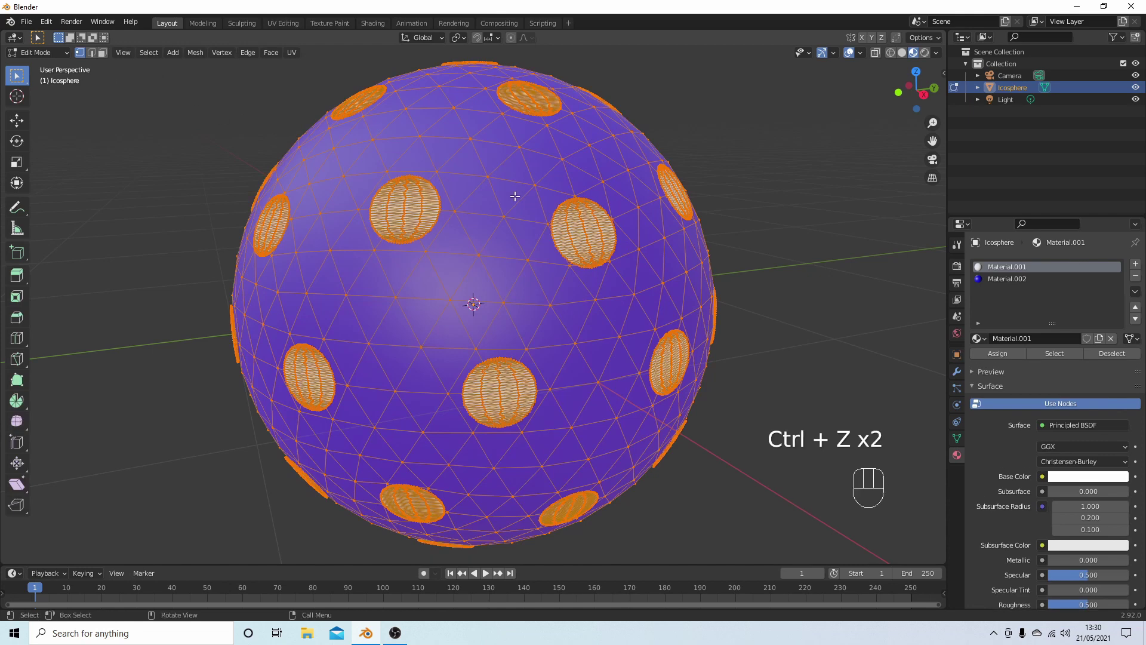
Step: Return the Icosphere to Object Mode and orbit to check the clean white discs
left_click(40, 55)
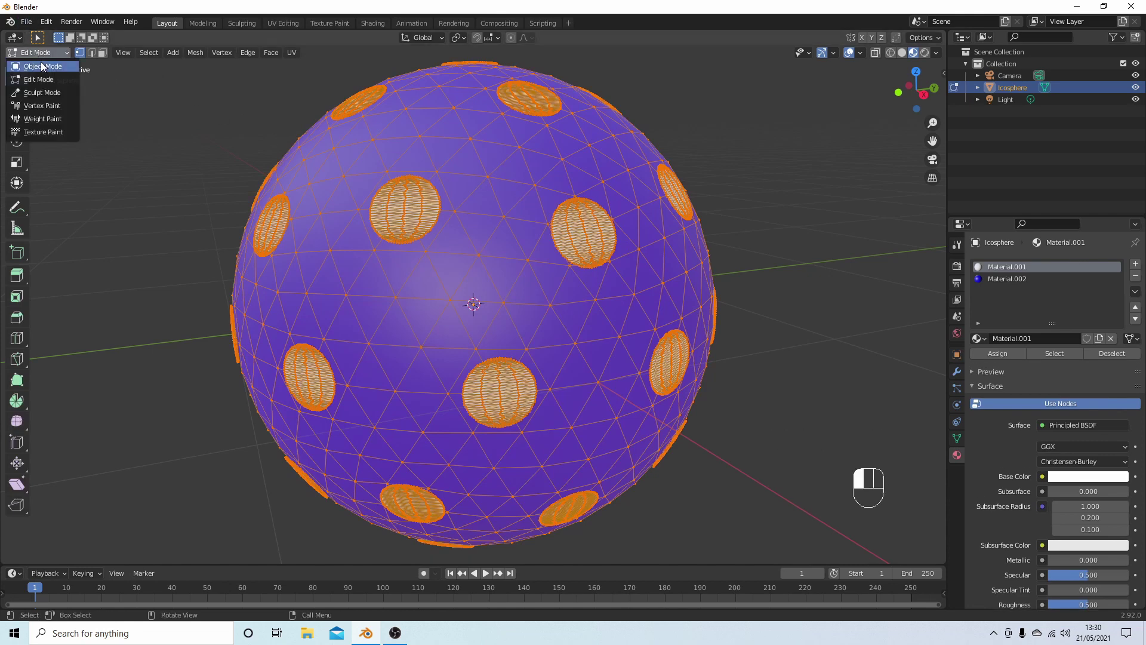
left_click(36, 65)
scroll(401, 196, "up", 3)
scroll(402, 195, "down", 3)
middle_click_drag(406, 216, 468, 270)
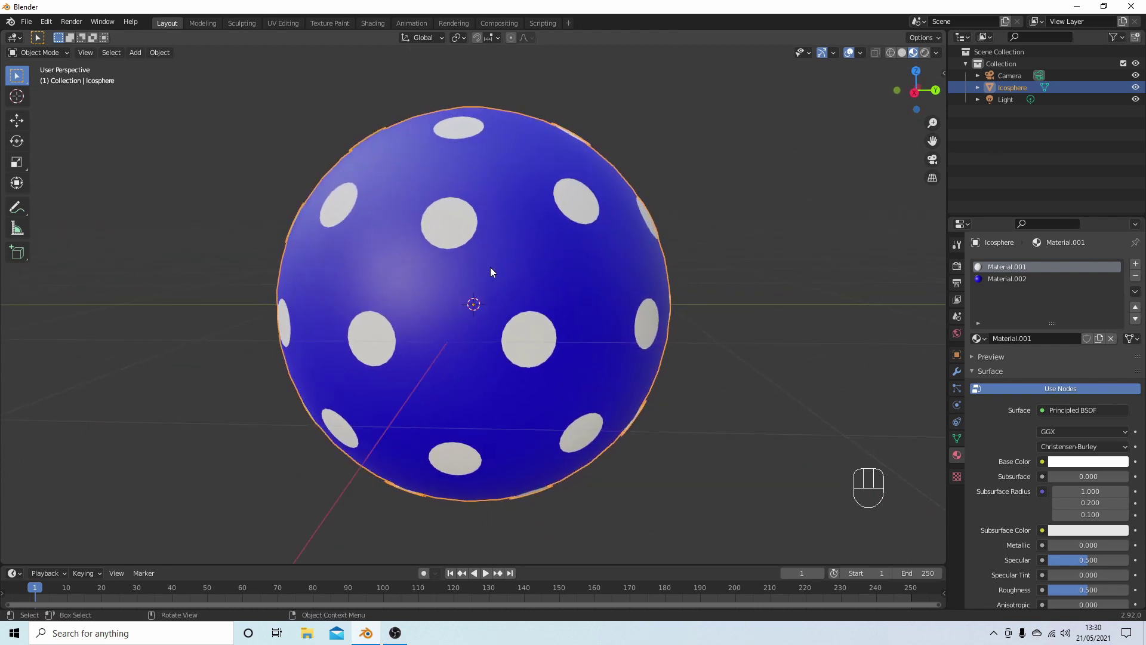